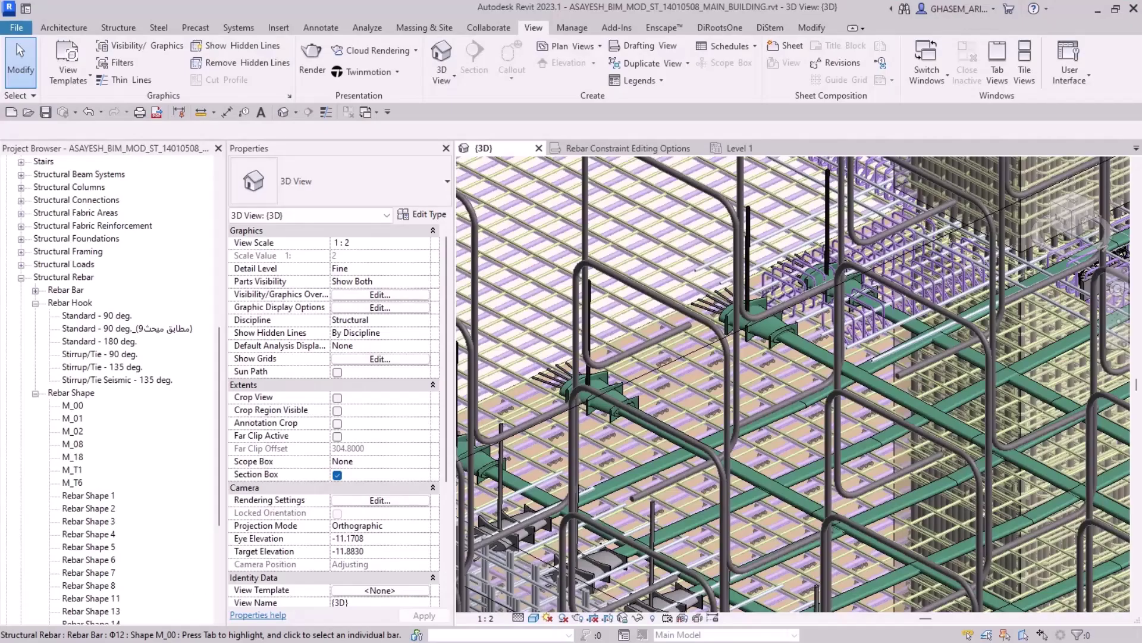
Open the Rebar Constraint Editing Options drafting view and bring the Two-Way Constraints diagrams into view.
scroll(709, 368, "up", 3)
scroll(709, 368, "up", 2)
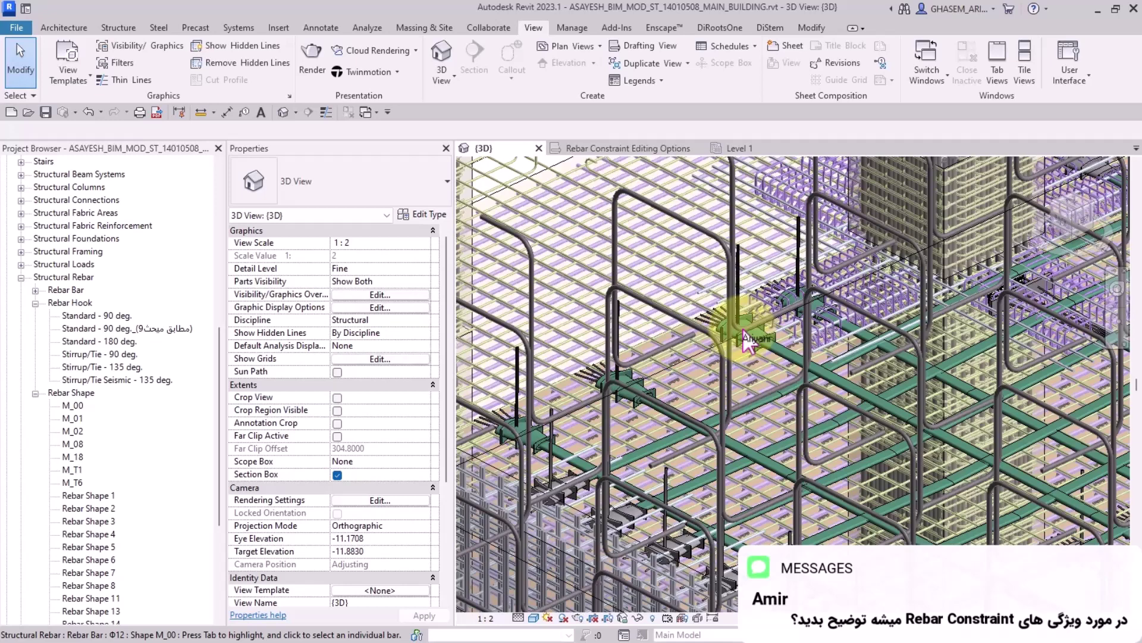
left_click(595, 148)
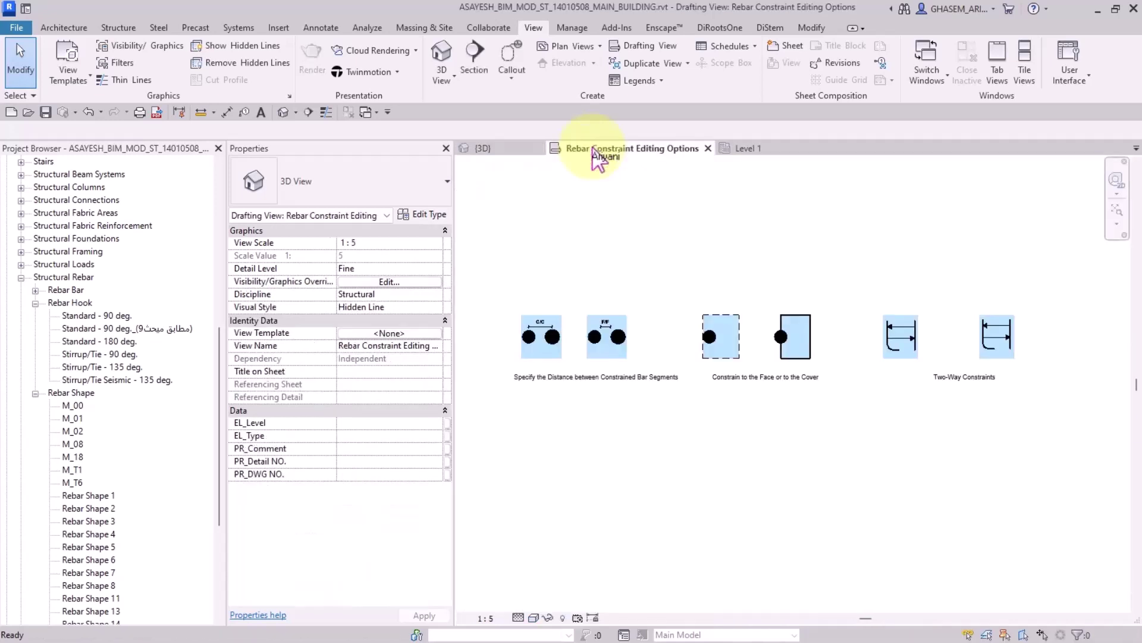
middle_click_drag(611, 422, 683, 459)
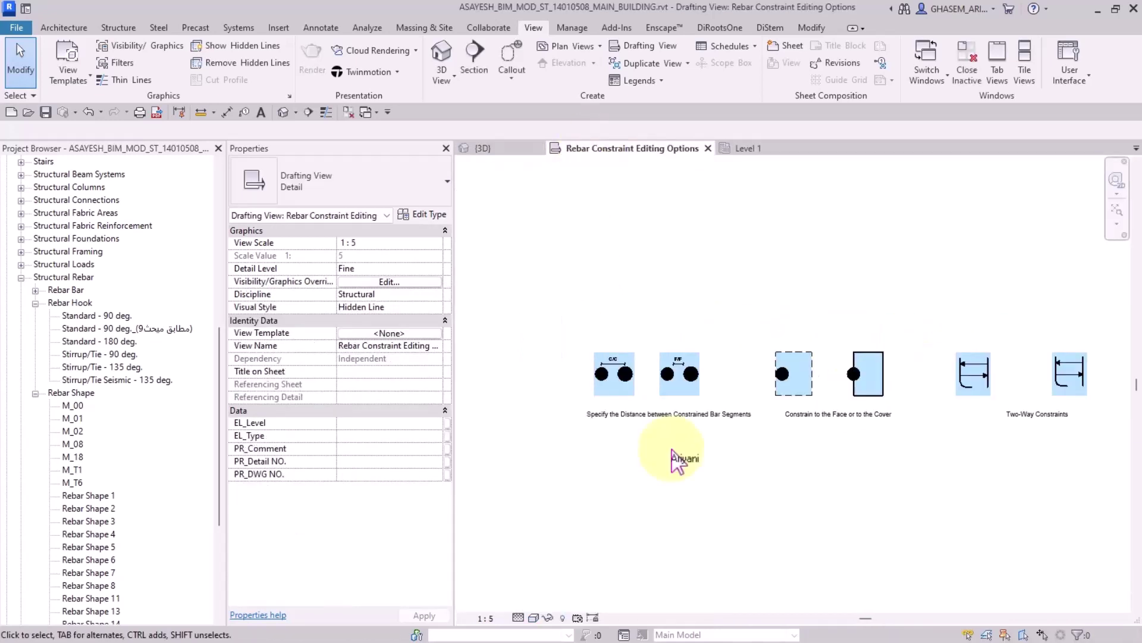
middle_click_drag(786, 459, 746, 456)
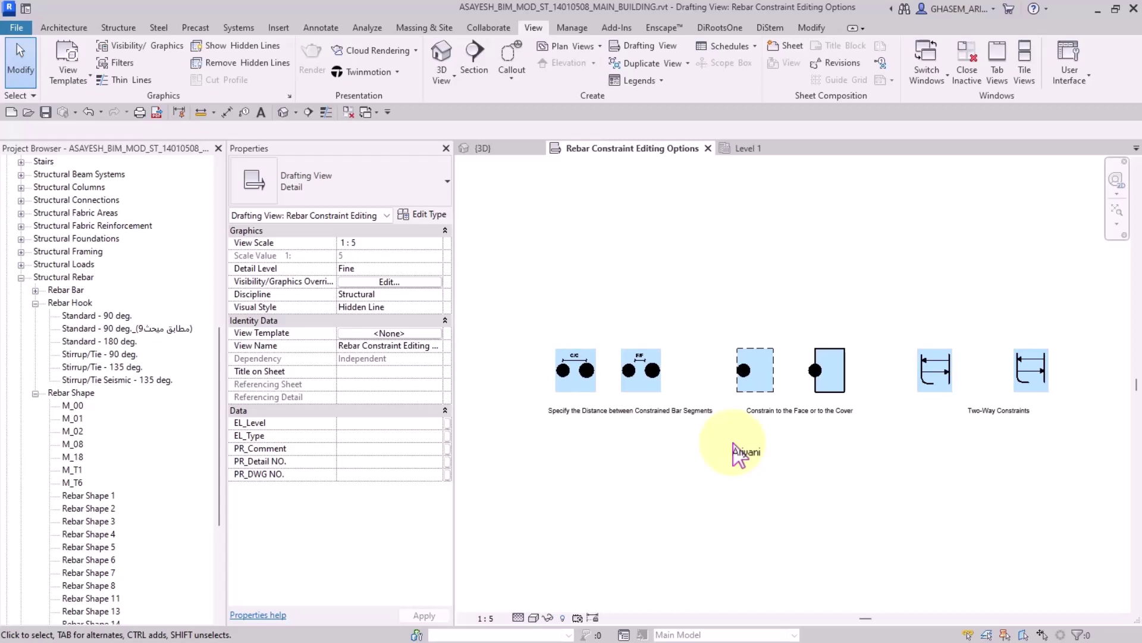
scroll(621, 440, "up", 3)
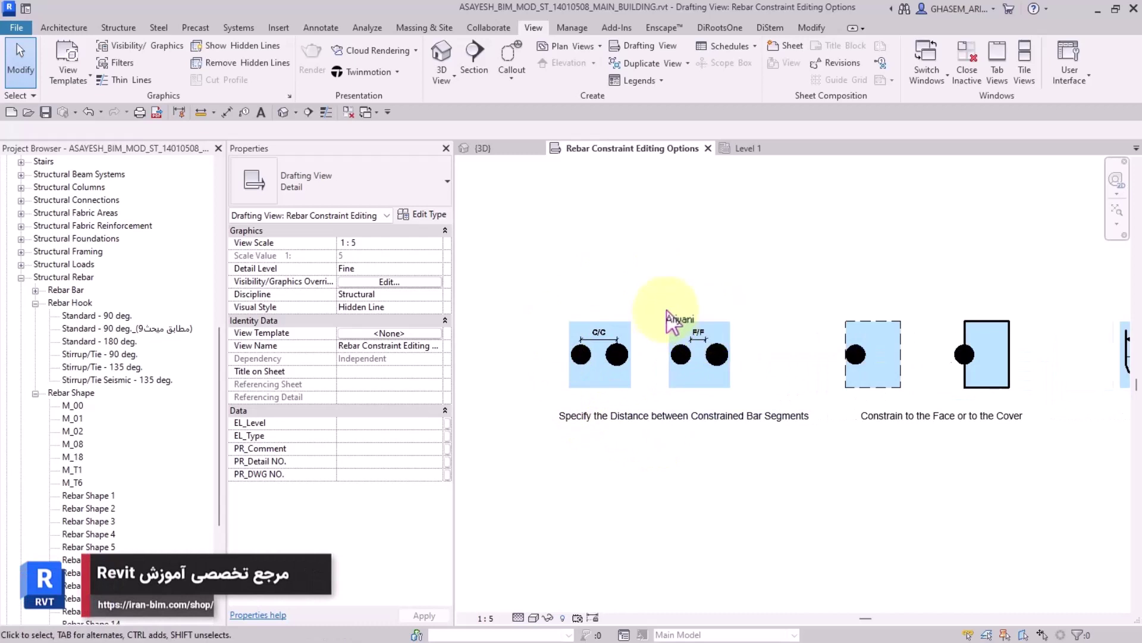
middle_click_drag(668, 321, 650, 320)
middle_click_drag(765, 327, 812, 338)
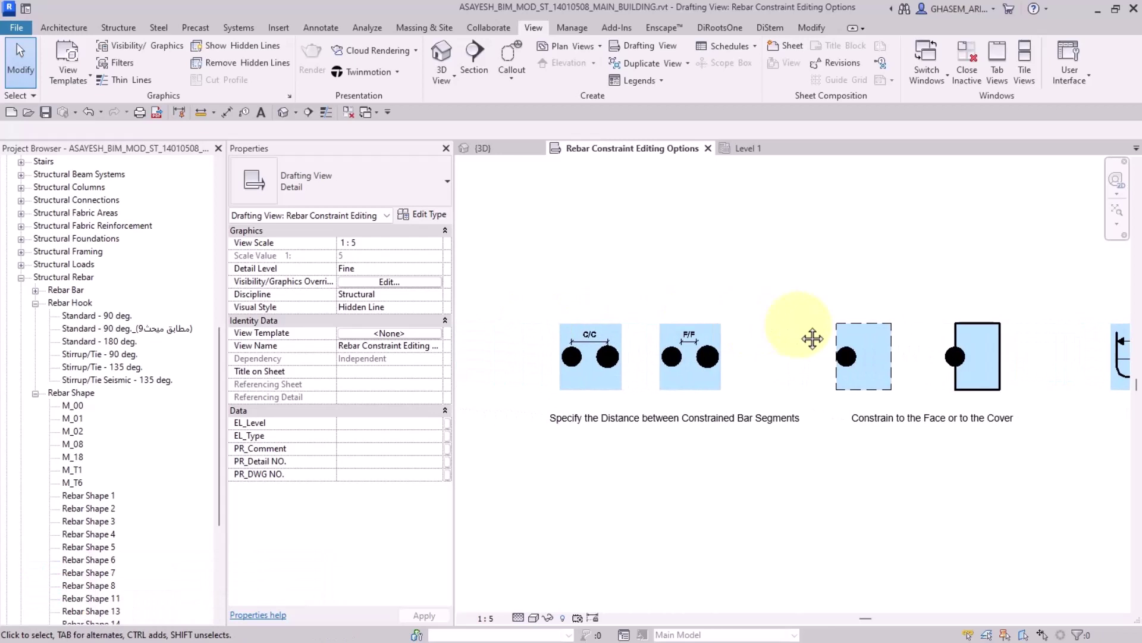
Zoom in on the C/C and F/F bar-spacing diagrams to inspect them.
scroll(613, 274, "up", 2)
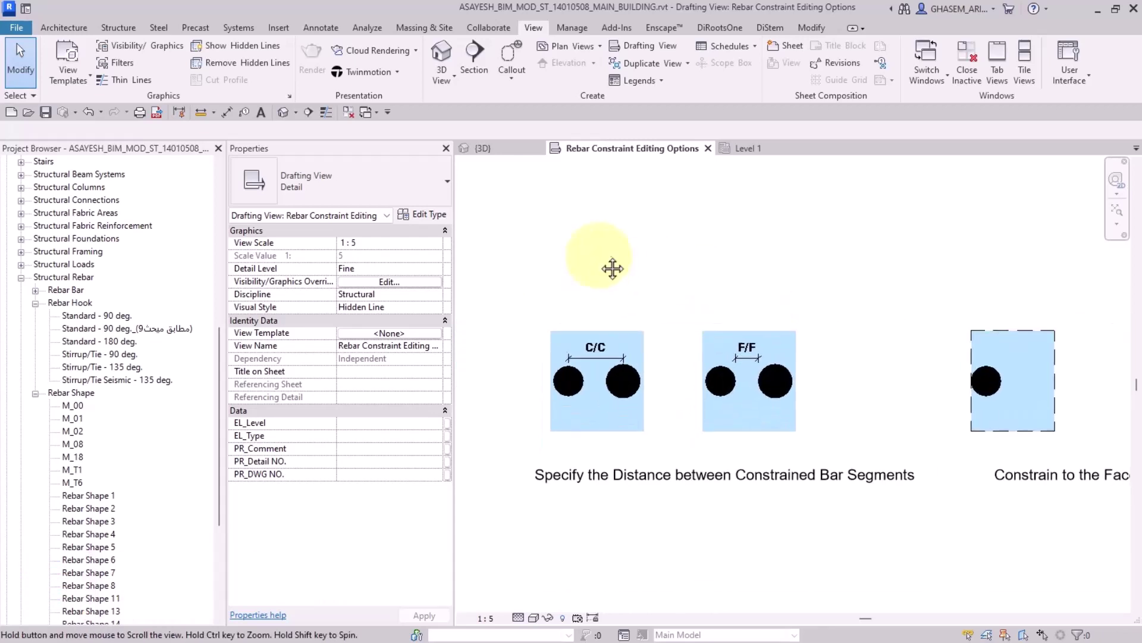
middle_click_drag(612, 268, 687, 241)
scroll(684, 235, "down", 3)
middle_click_drag(645, 357, 571, 387)
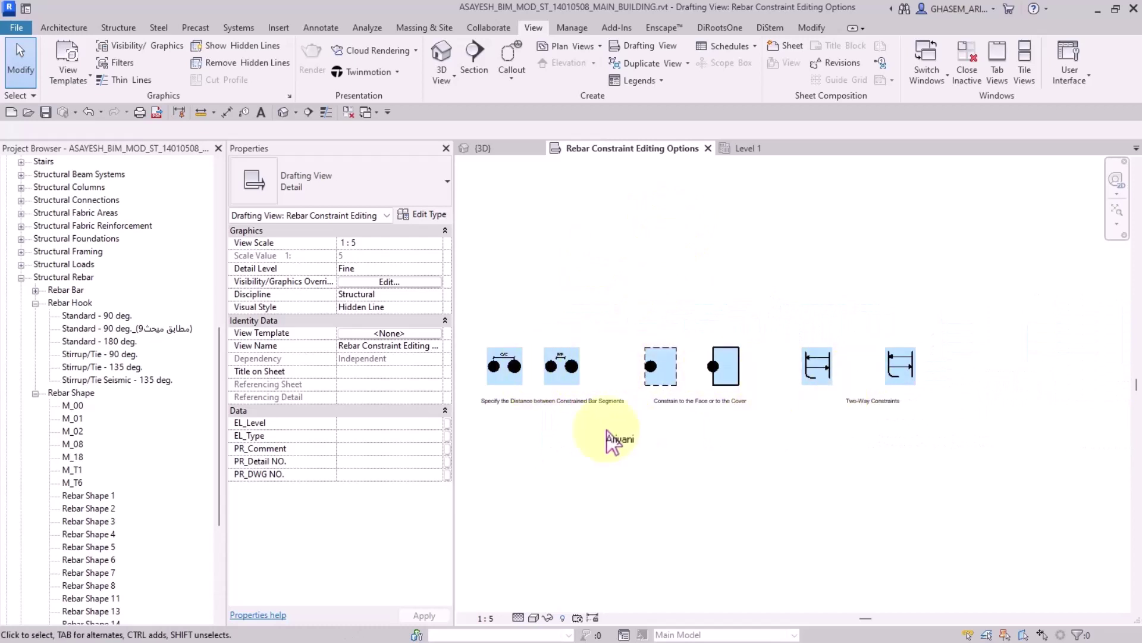
middle_click_drag(670, 437, 757, 438)
scroll(734, 431, "up", 5)
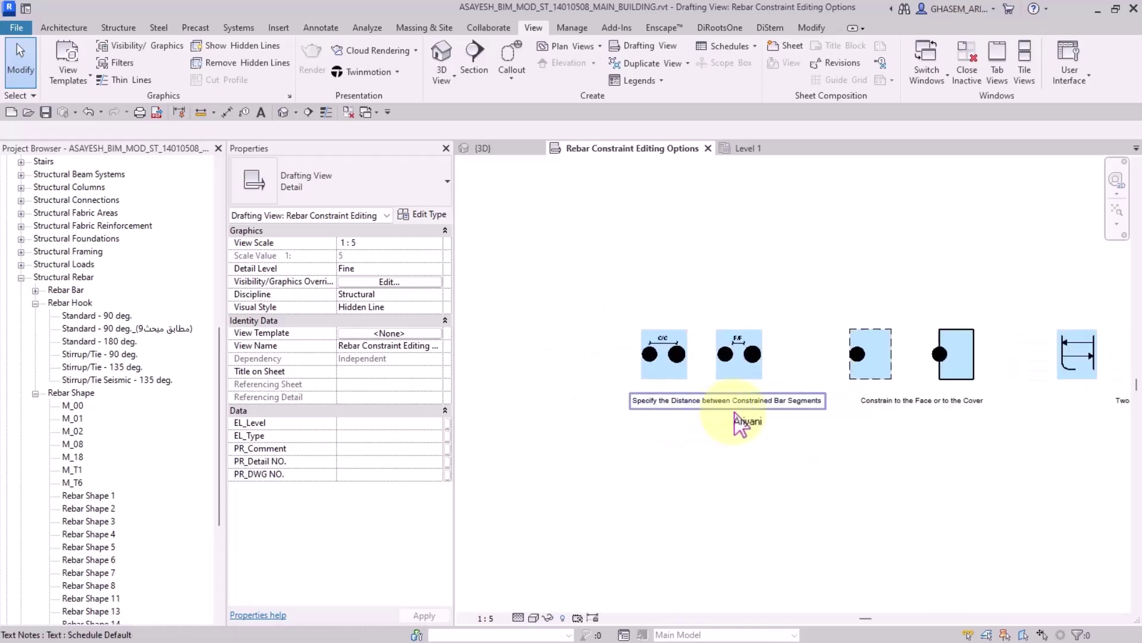
scroll(632, 399, "up", 3)
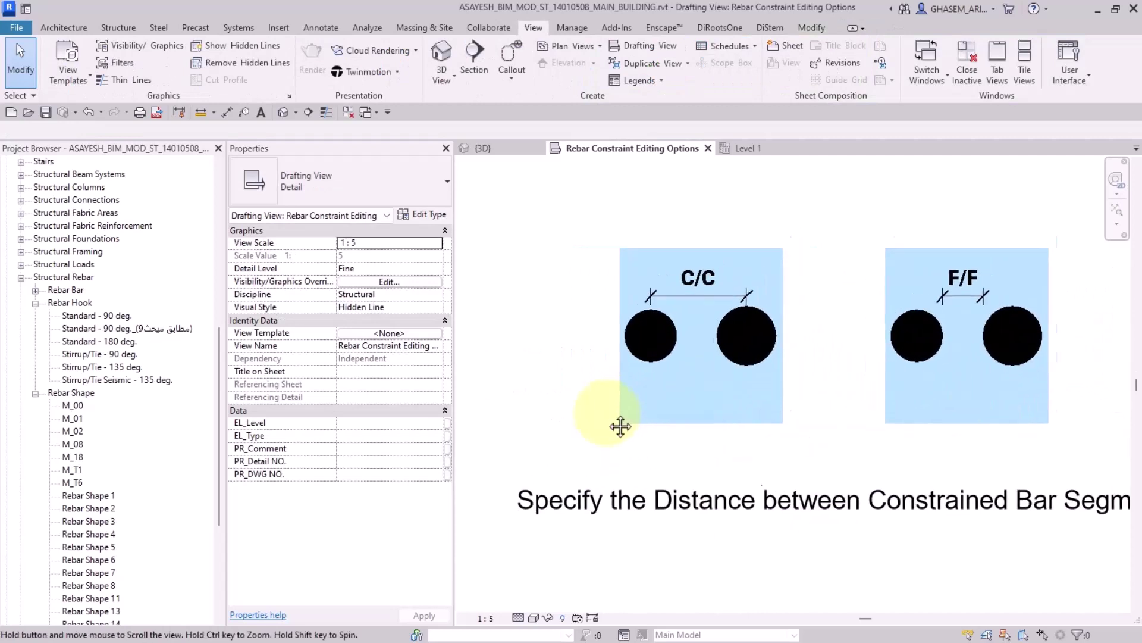
scroll(655, 354, "up", 2)
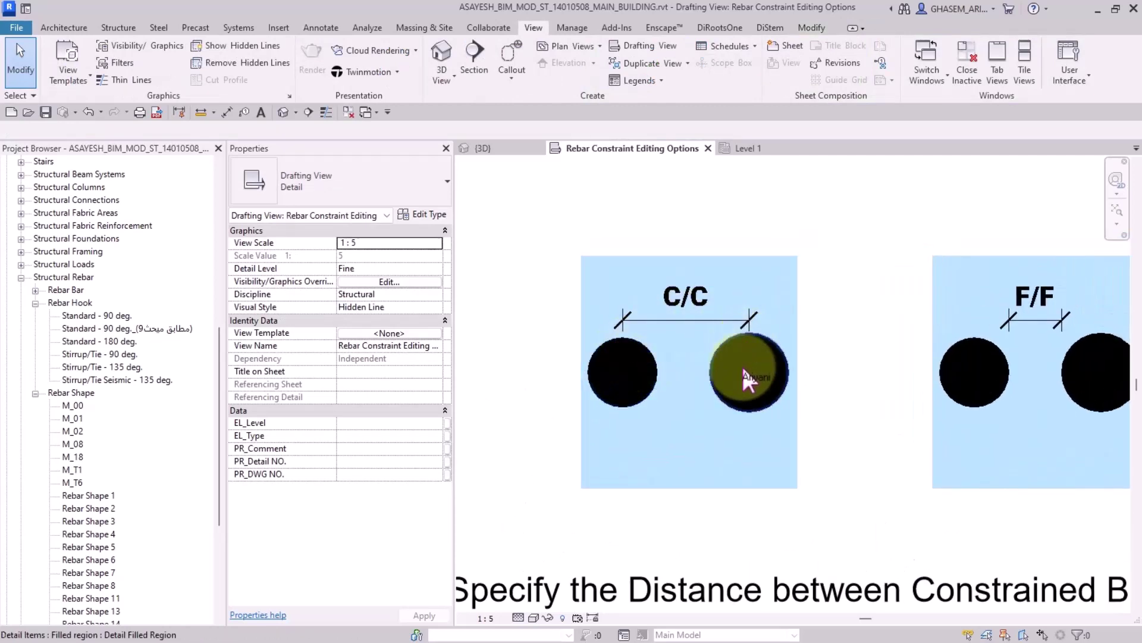
middle_click_drag(743, 364, 652, 386)
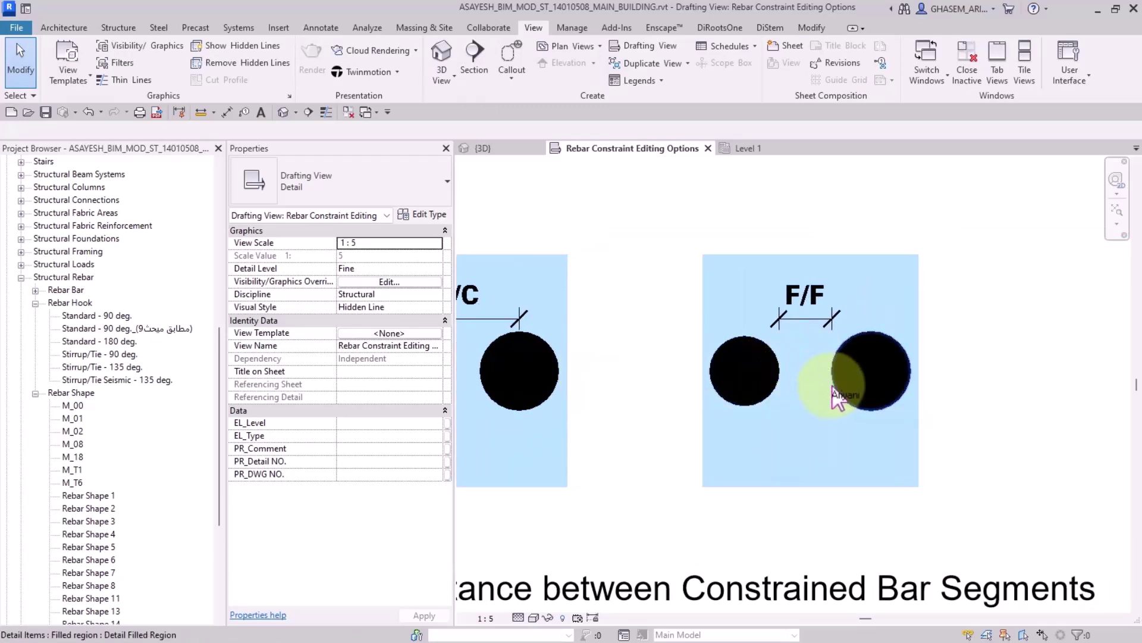
scroll(832, 390, "down", 2)
middle_click_drag(768, 386, 804, 388)
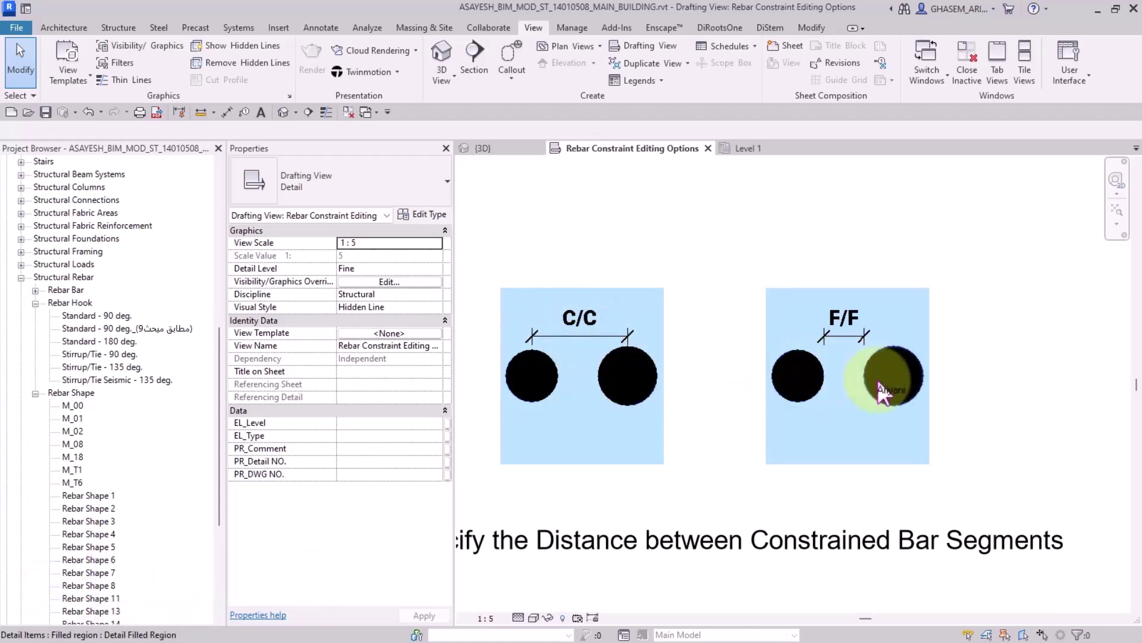
scroll(714, 441, "down", 2)
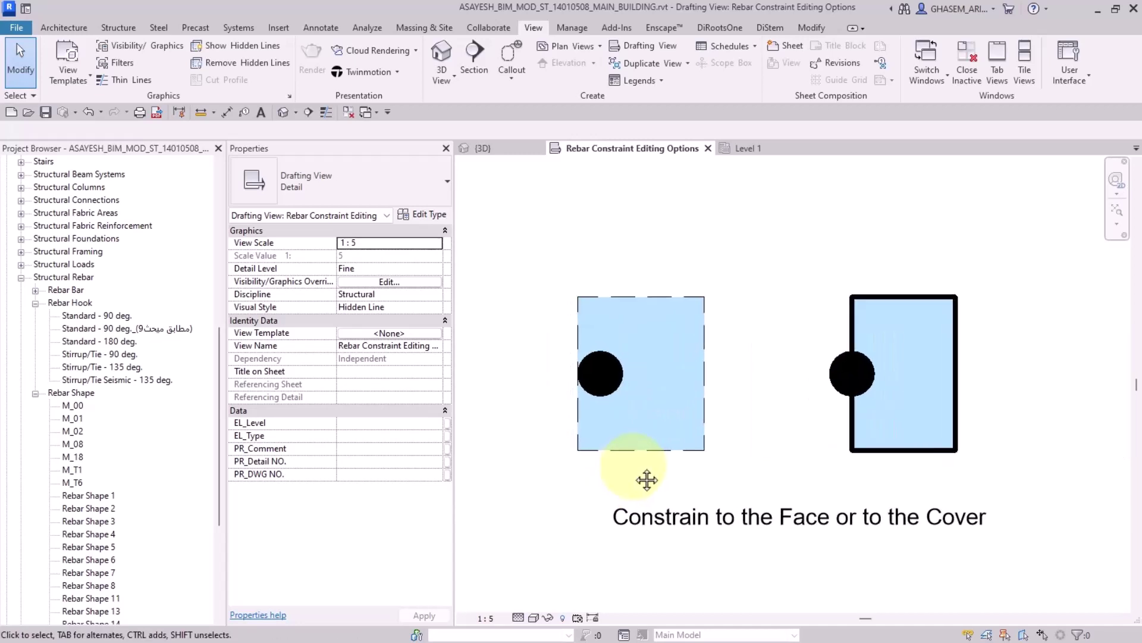
mouse_move(722, 510)
left_mouse_down()
mouse_move(693, 510)
mouse_move(715, 512)
left_mouse_up()
key("Escape")
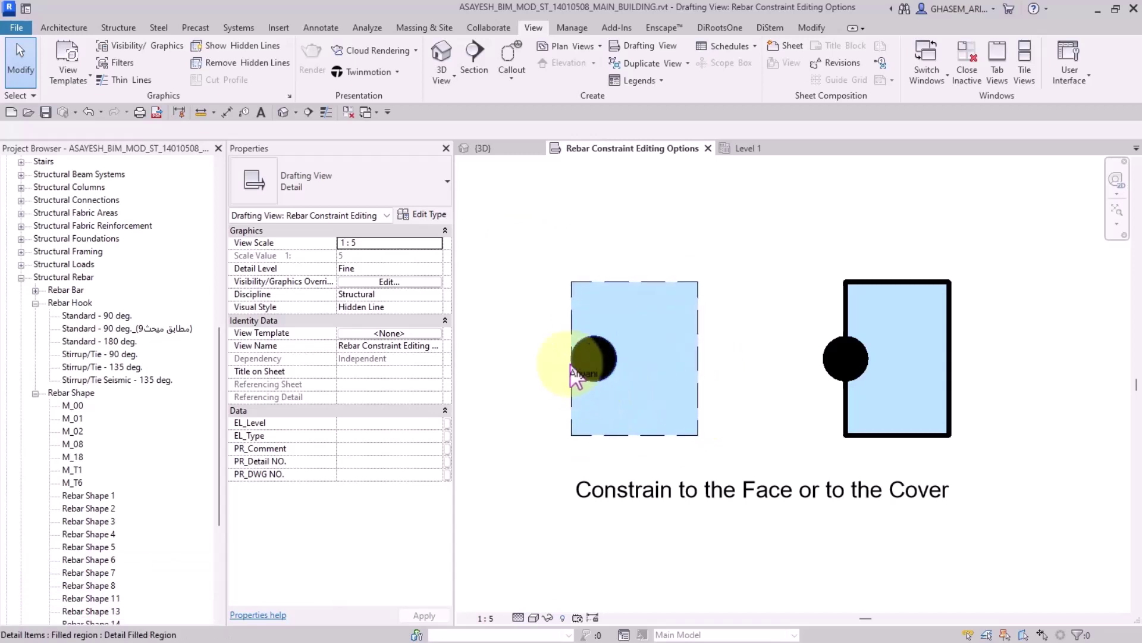
left_click(573, 330)
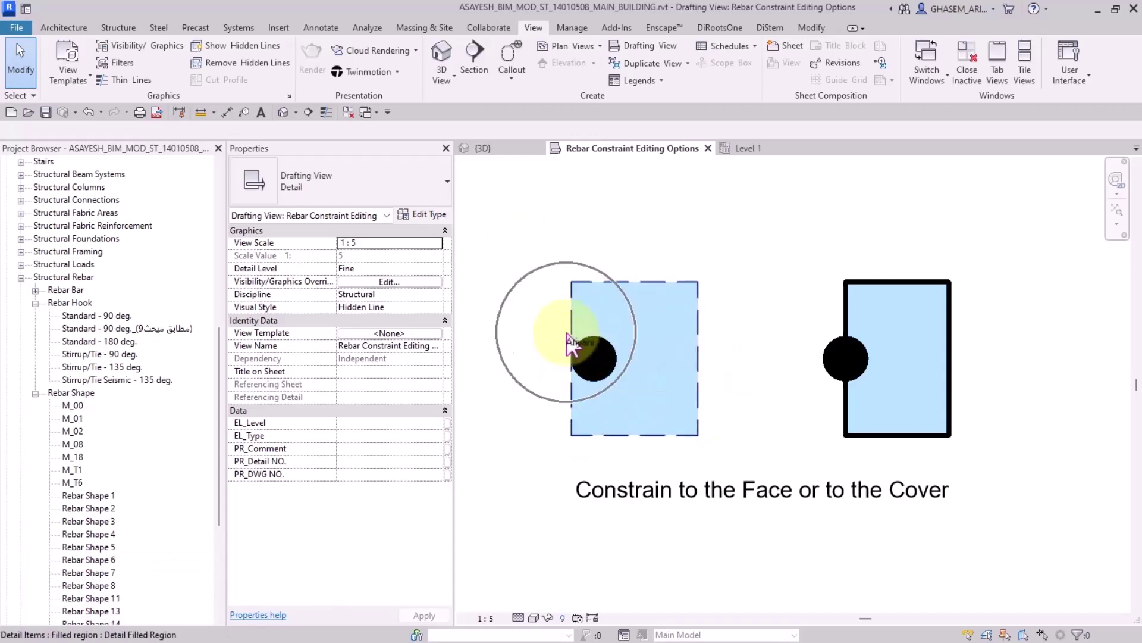
left_click(568, 330)
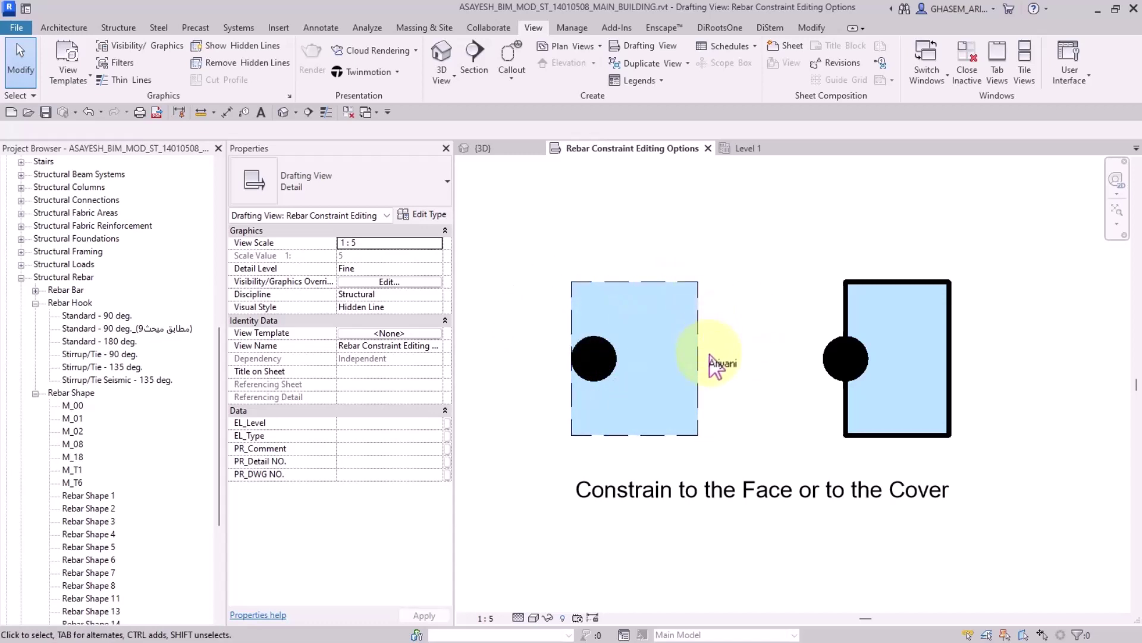
middle_click_drag(759, 361, 684, 339)
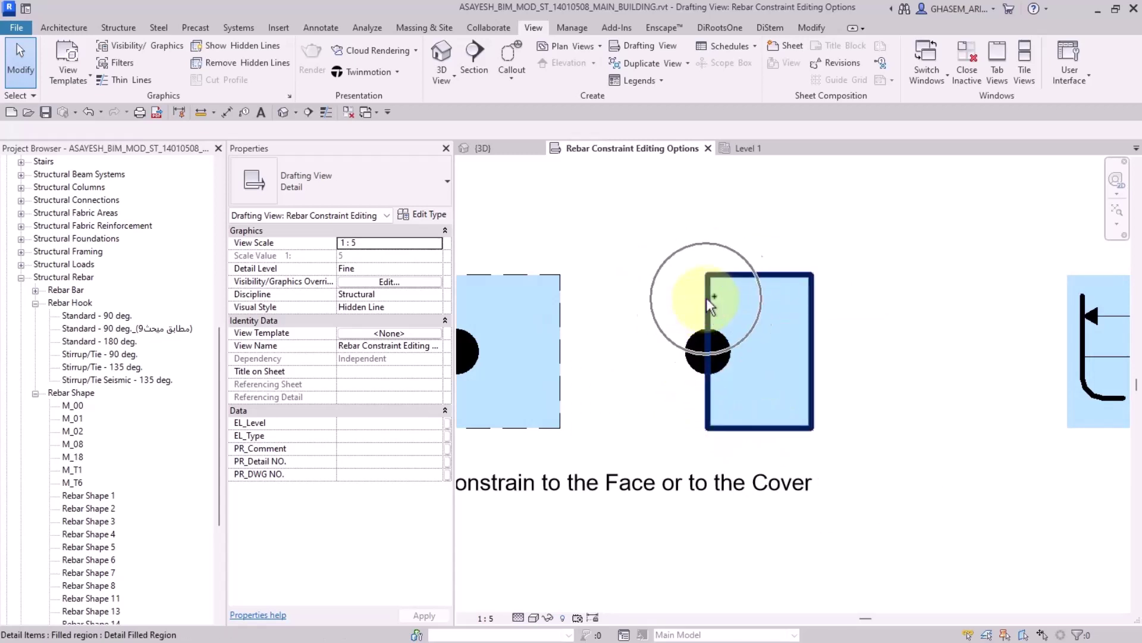
middle_click_drag(708, 313, 739, 361)
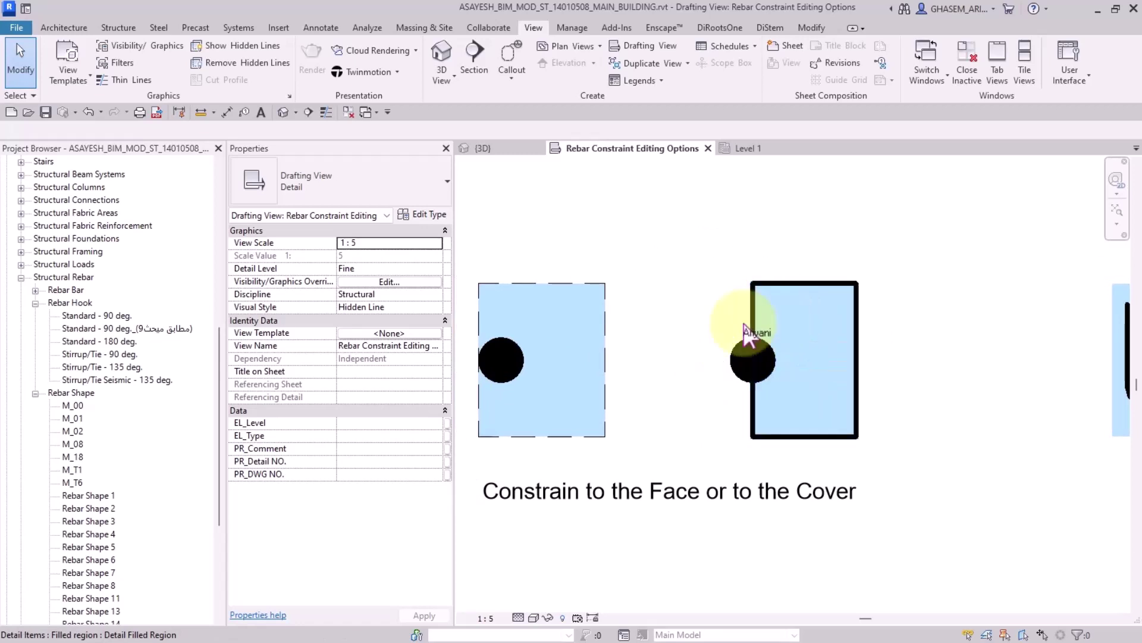
scroll(690, 336, "down", 2)
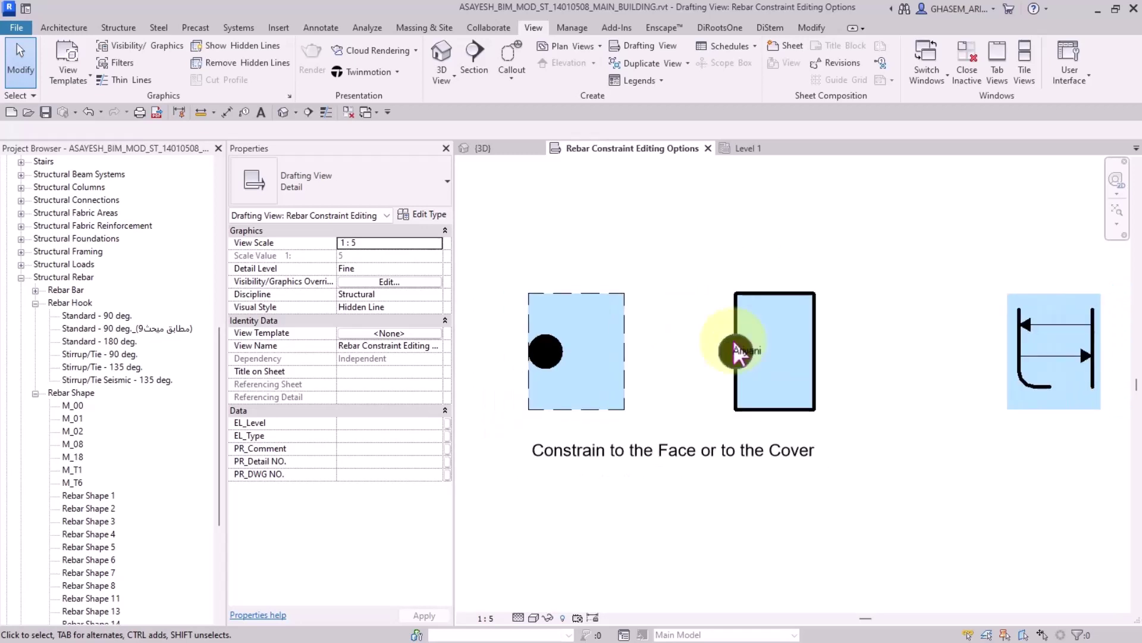
scroll(684, 452, "up", 2)
middle_click_drag(649, 473, 599, 455)
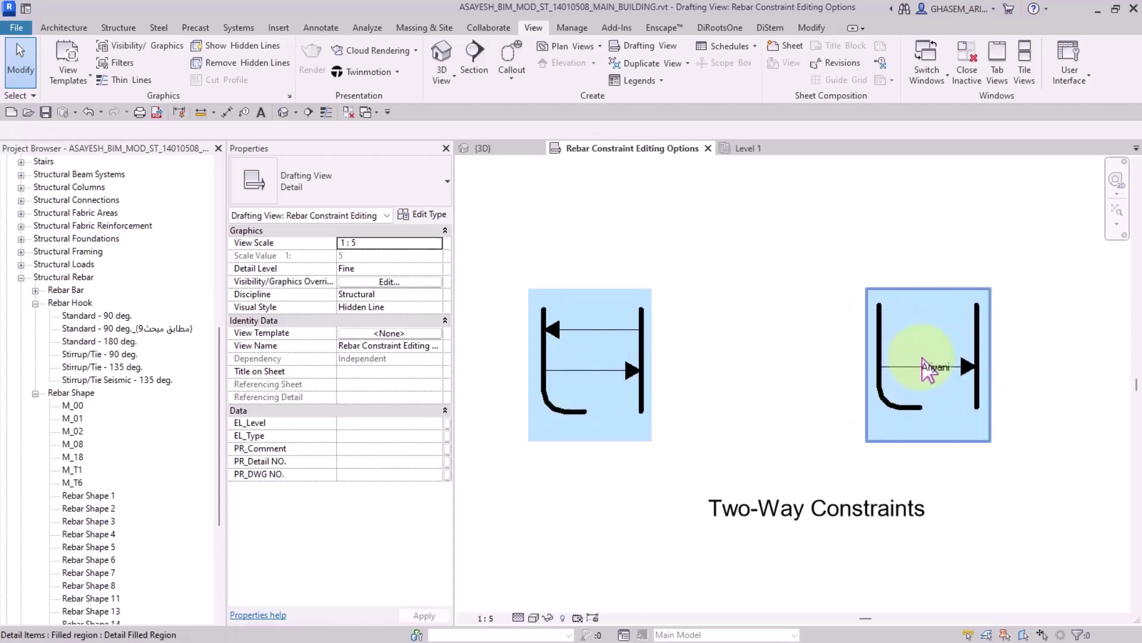
scroll(914, 398, "down", 2)
scroll(946, 363, "down", 2)
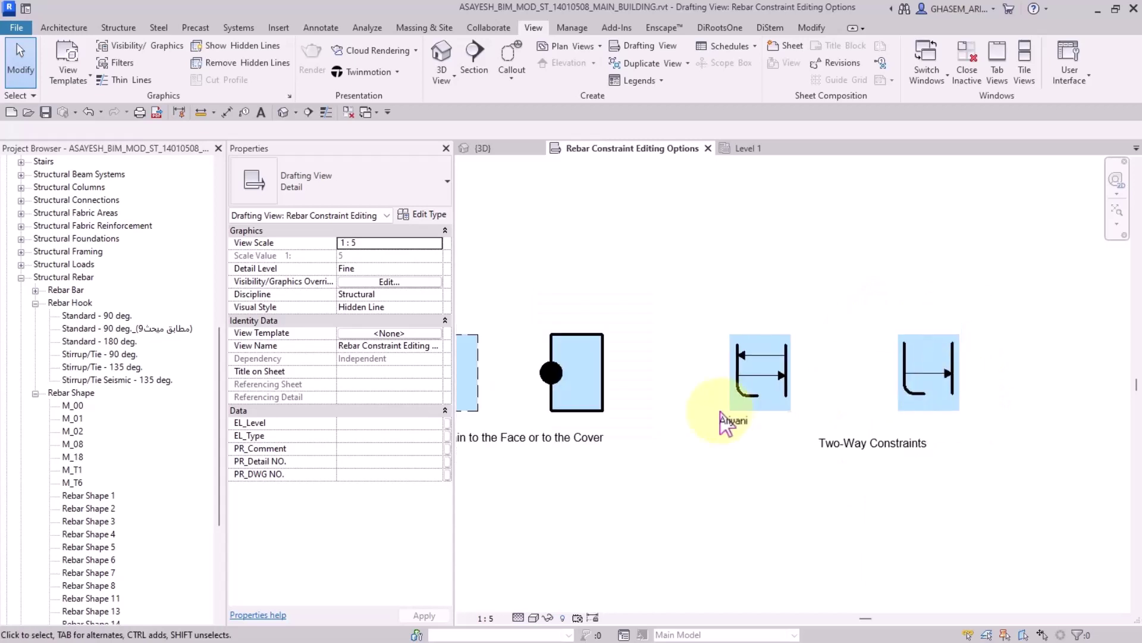
middle_click_drag(711, 392, 672, 394)
scroll(675, 404, "up", 1)
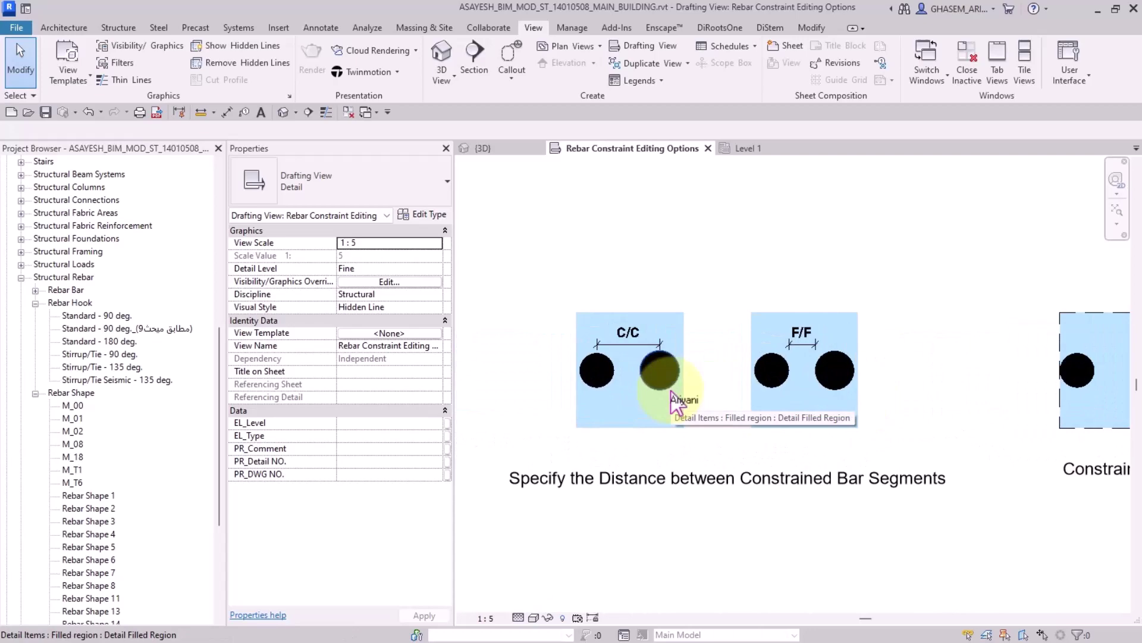
Show the Level 1 plan in a different visual style, framed on the column stirrup.
left_click(503, 149)
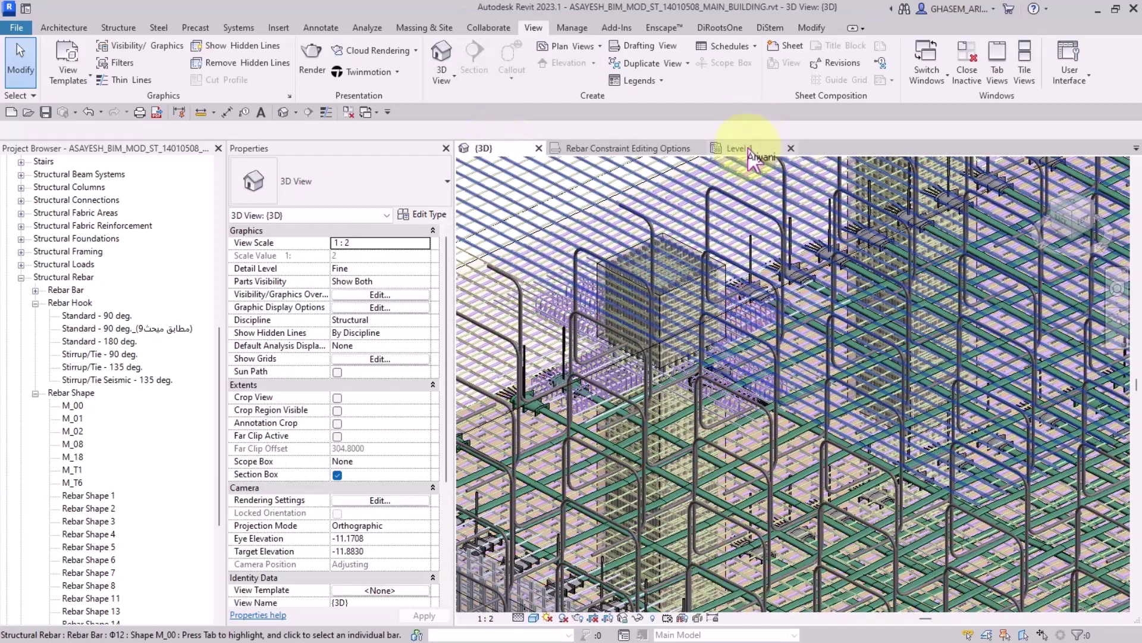
left_click(748, 153)
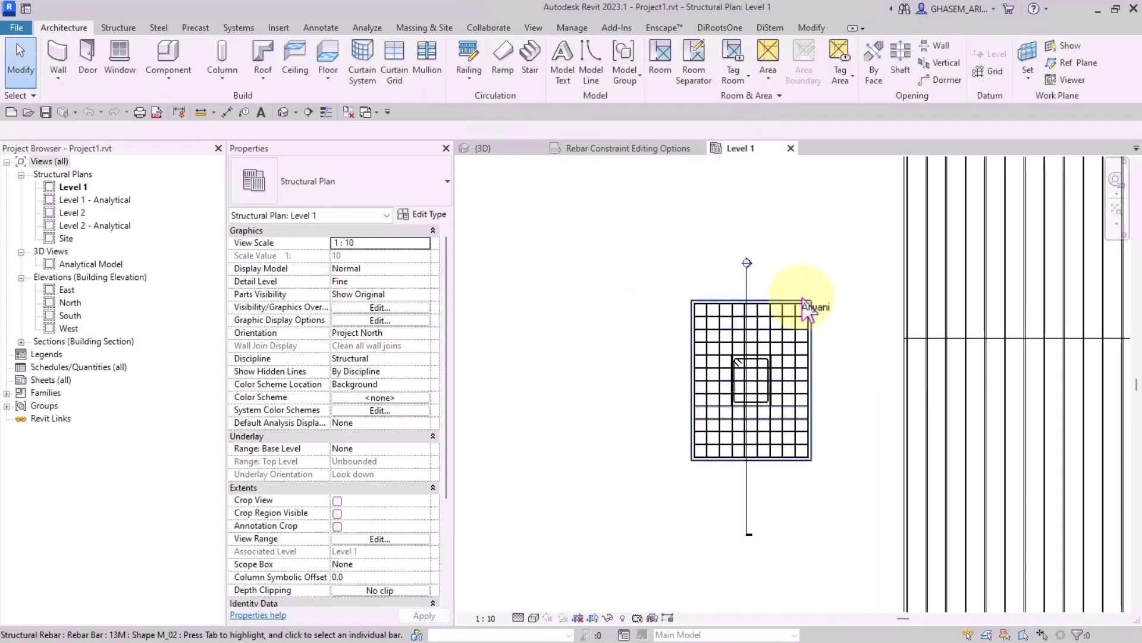
scroll(683, 339, "up", 3)
scroll(666, 349, "down", 2)
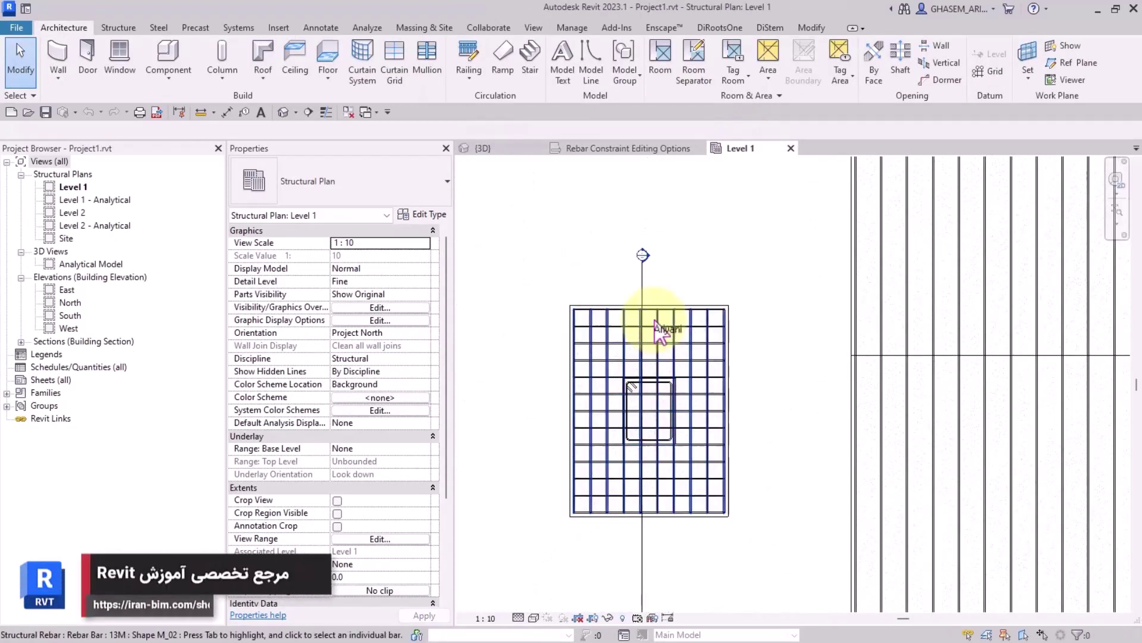
left_click(533, 618)
left_click(559, 555)
scroll(669, 352, "up", 4)
middle_click_drag(673, 362, 651, 407)
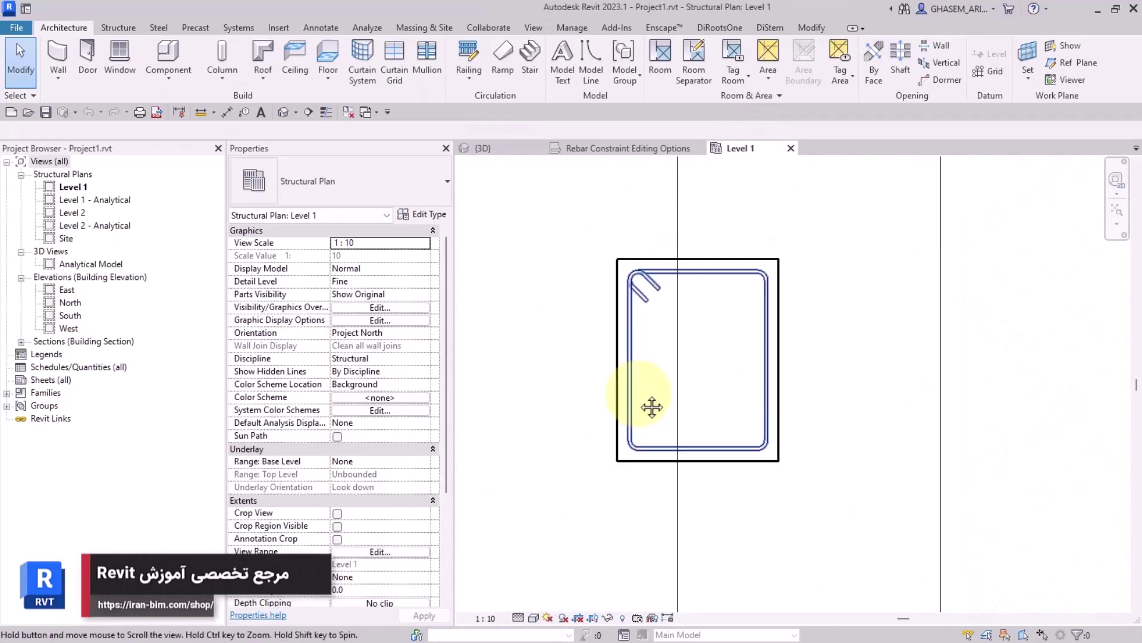
scroll(646, 387, "up", 2)
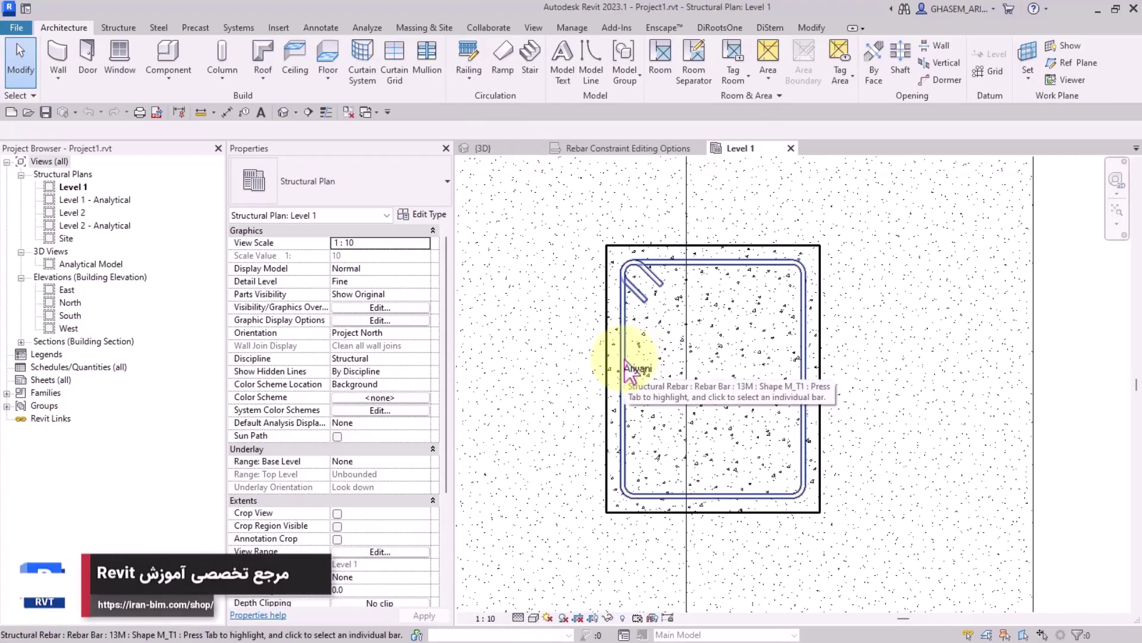
Start editing the column stirrup's constraints and pick its left bar segment handle.
left_click(630, 372)
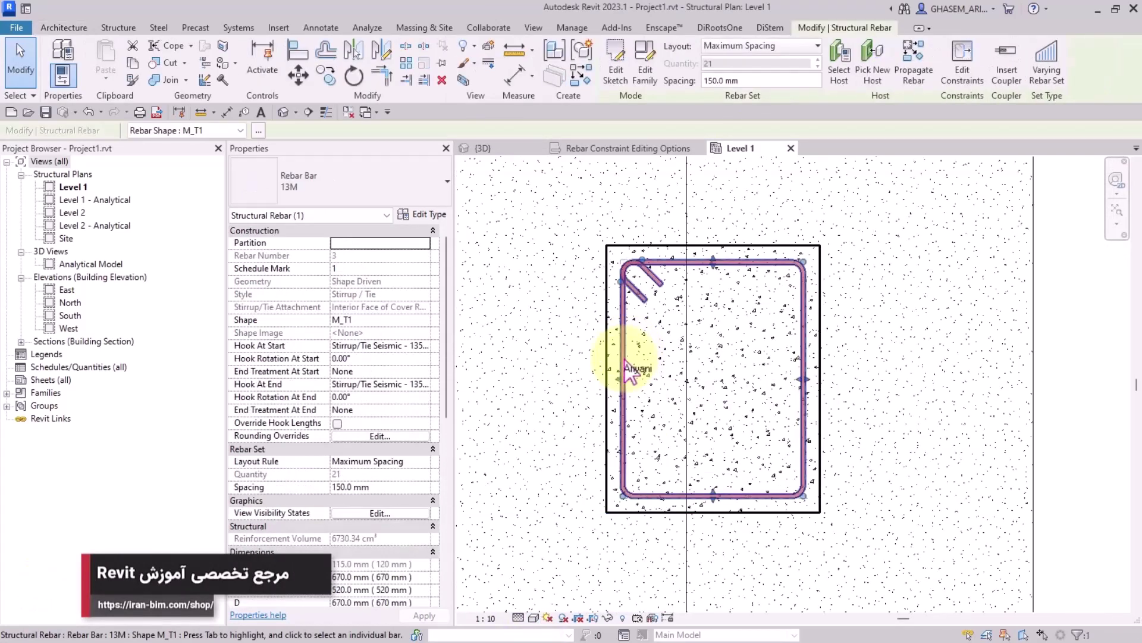
left_click(960, 68)
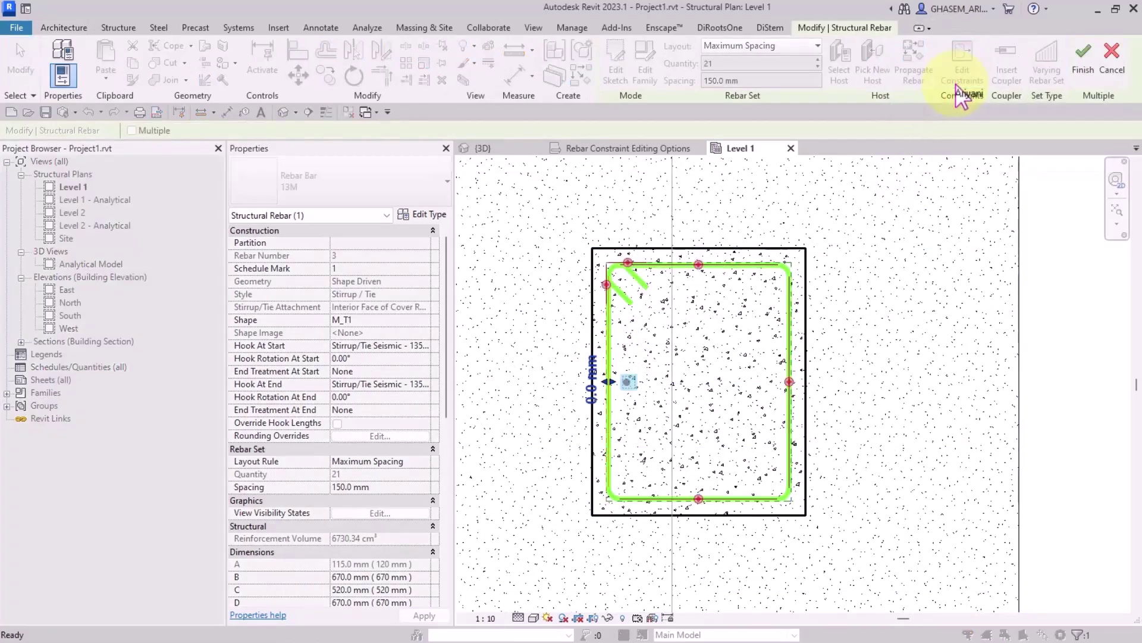
scroll(636, 404, "up", 3)
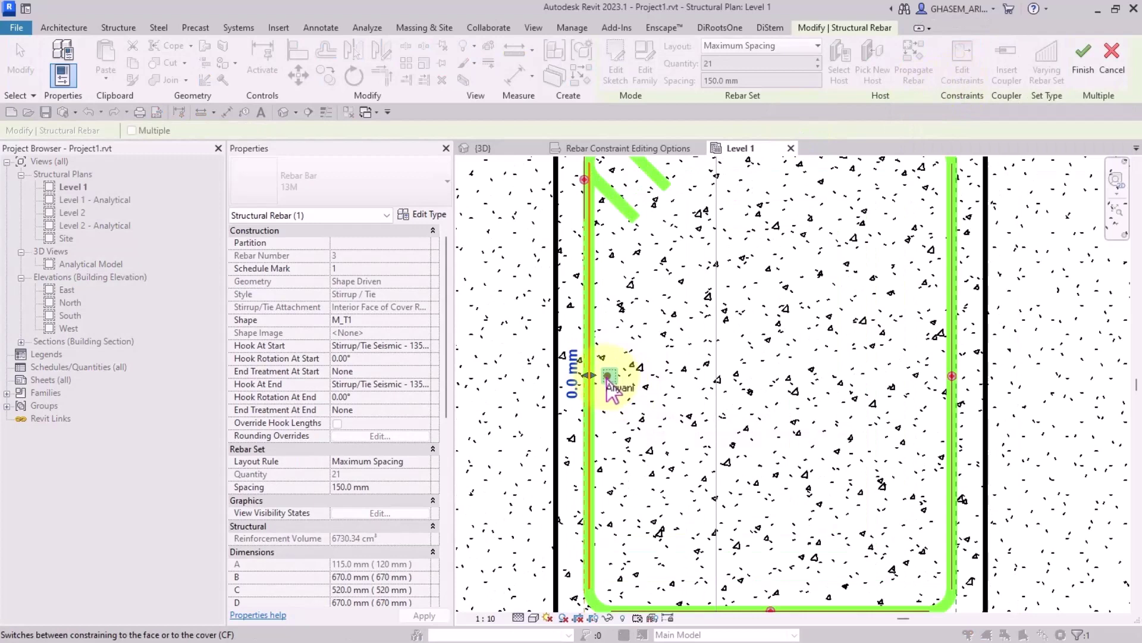
left_click(608, 376)
Check the face-or-cover diagram in the constraint options view, then return to Level 1.
left_click(611, 151)
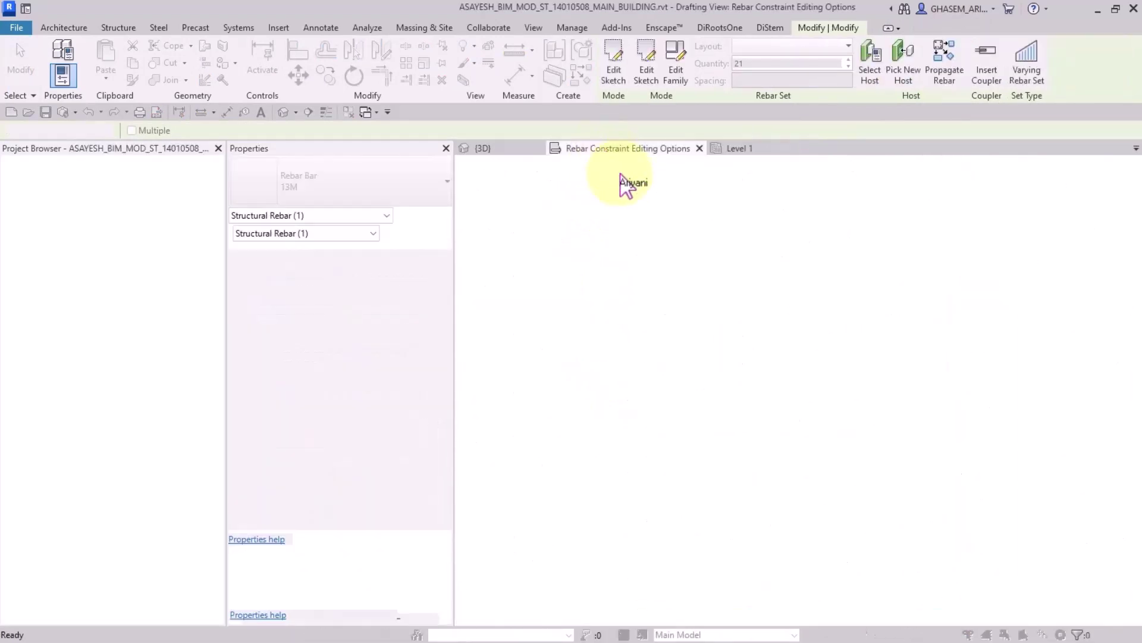
middle_click_drag(803, 344, 645, 383)
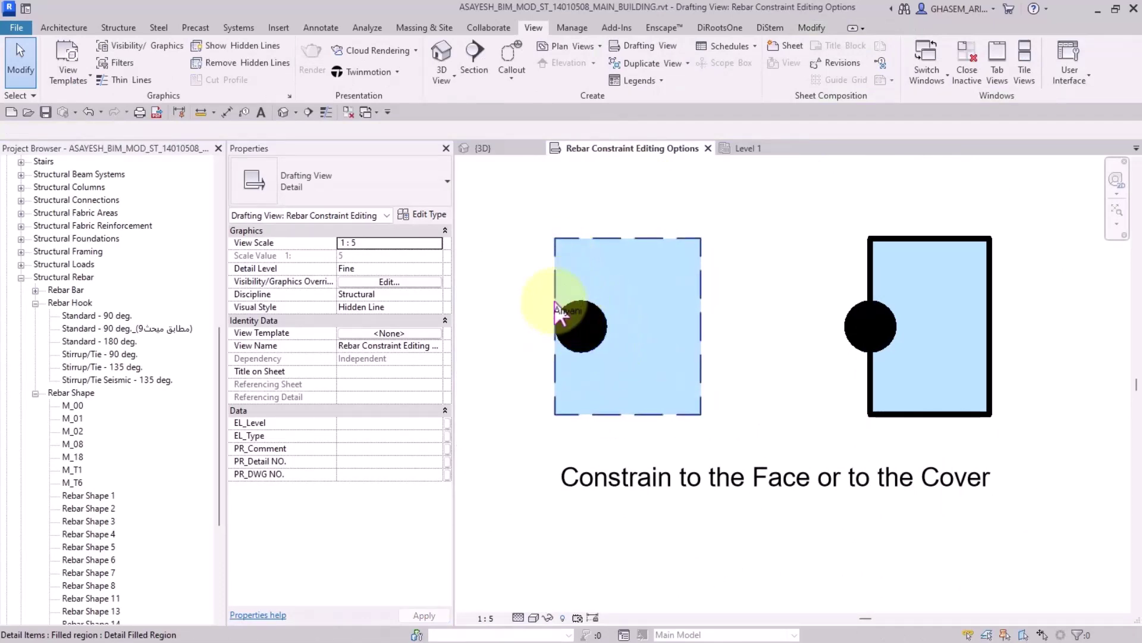
left_click(741, 149)
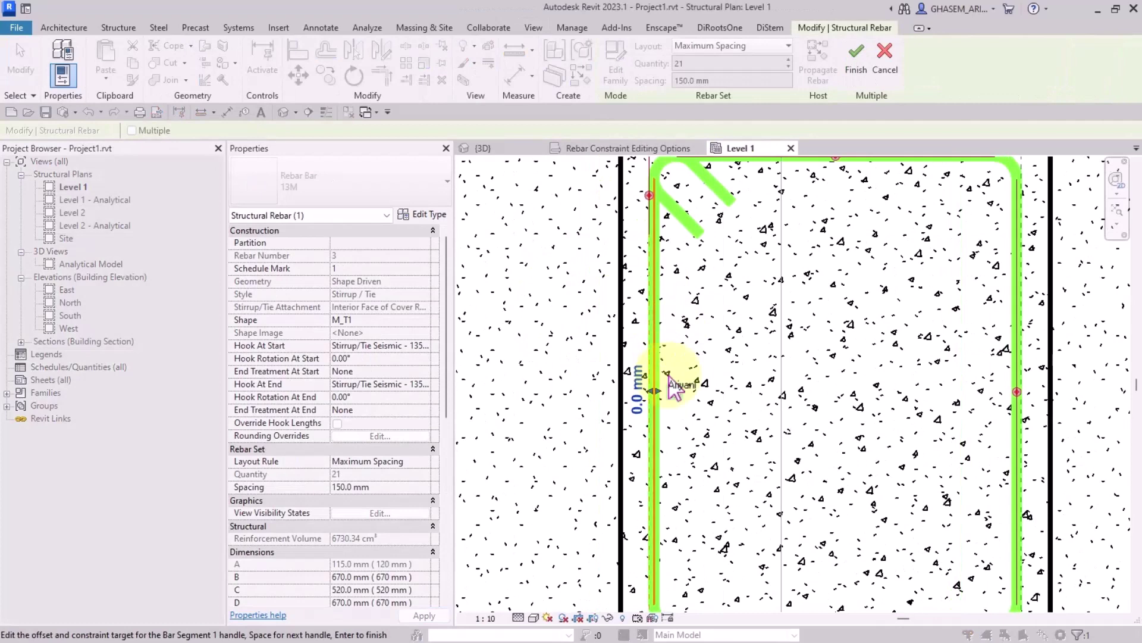
scroll(678, 306, "down", 3)
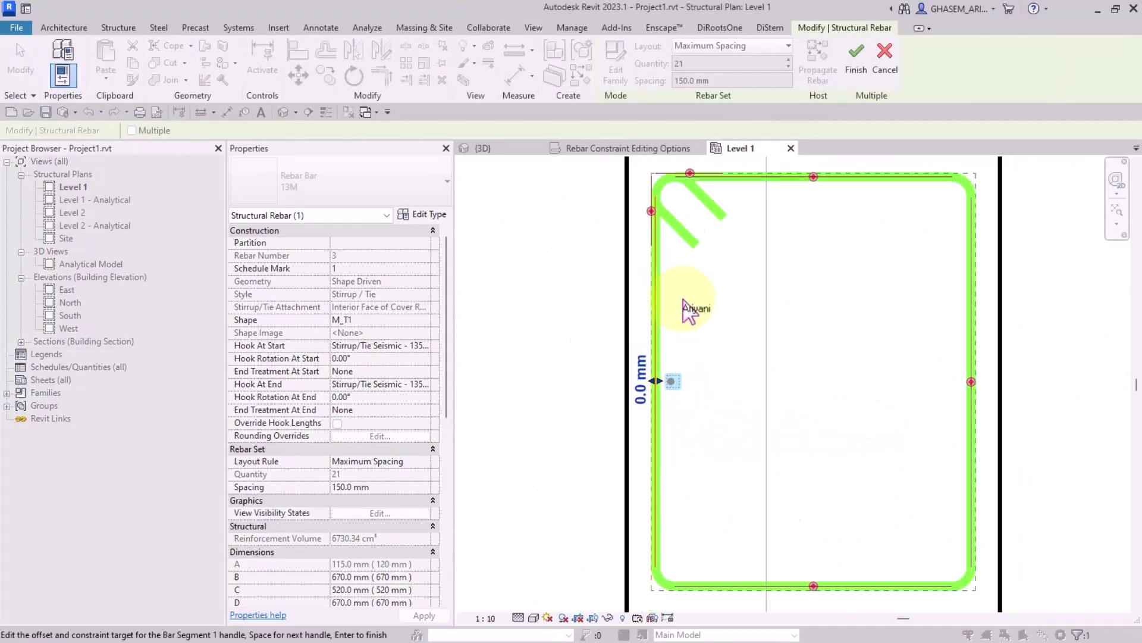
scroll(668, 302, "up", 4)
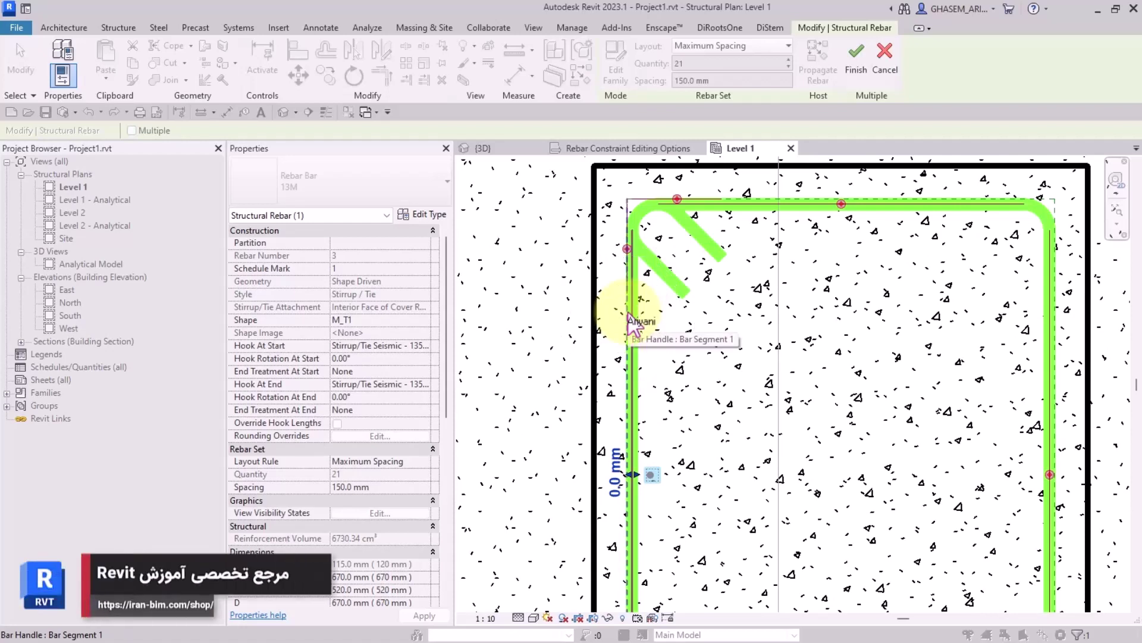
Try a -20 mm offset on Bar Segment 1, then reset it to 0 mm from cover.
left_click(630, 321)
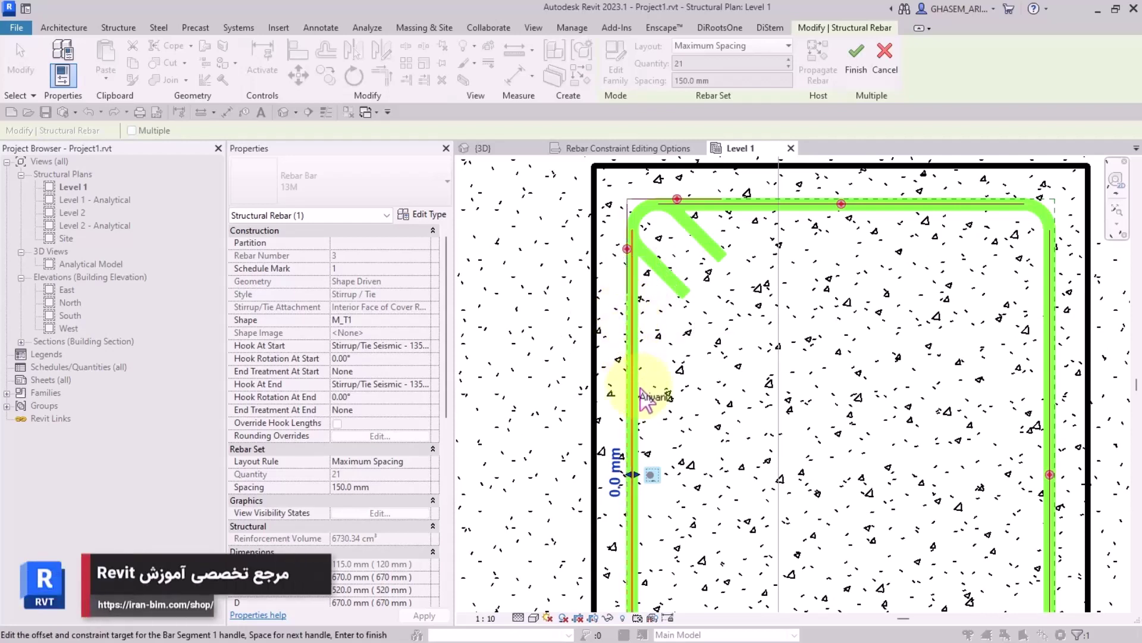
left_click(618, 473)
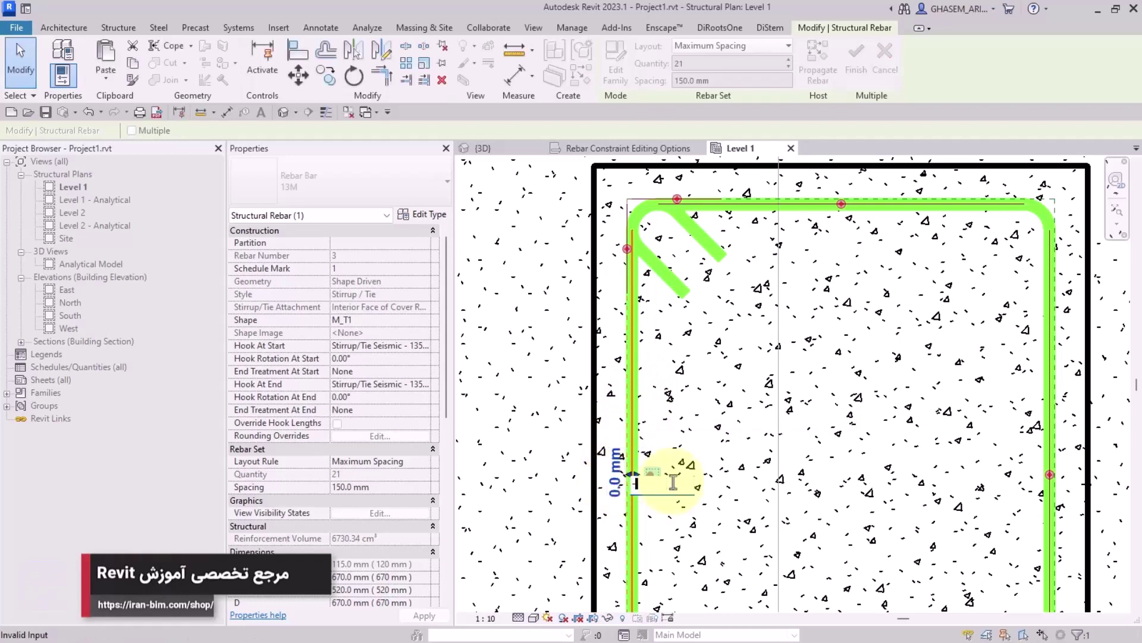
type("-20")
key("Return")
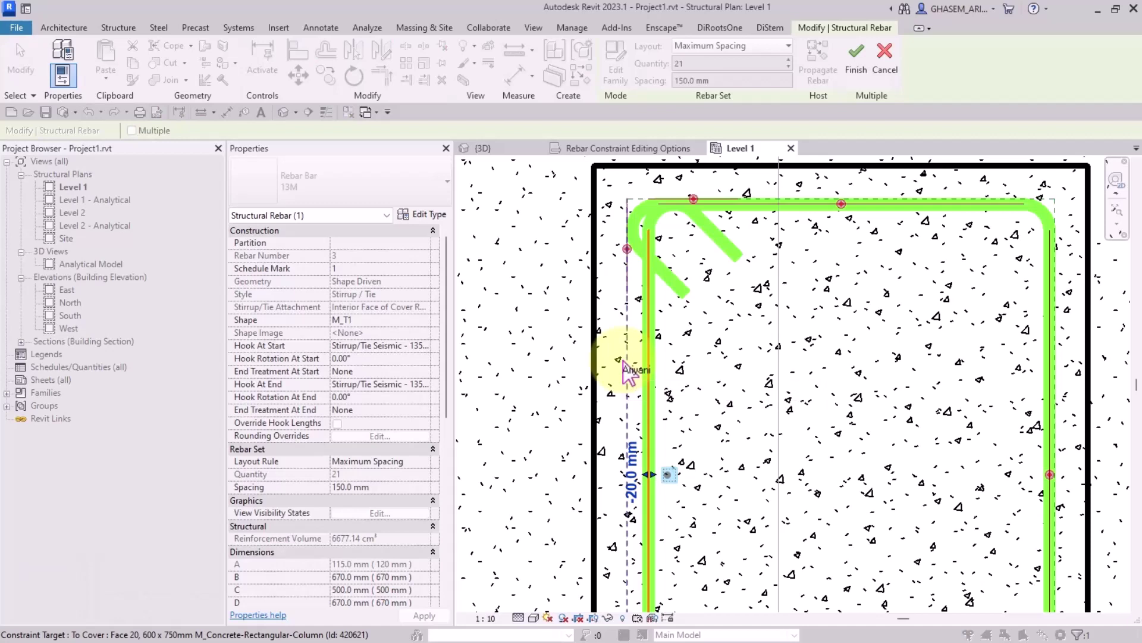
left_click(639, 498)
type("0")
key("Return")
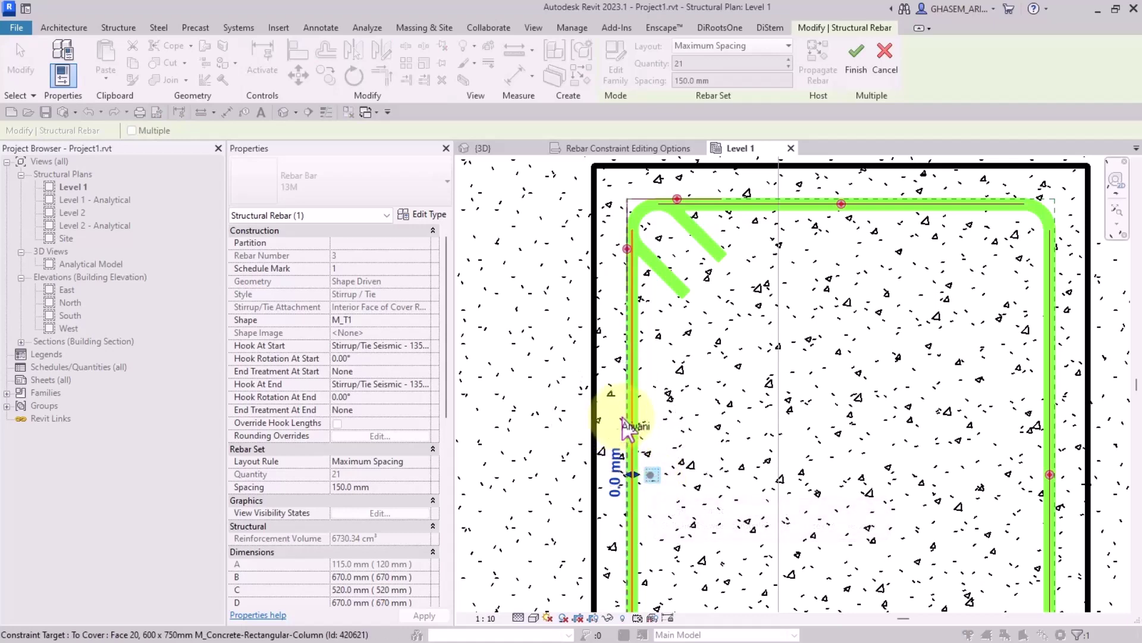
Constrain the left bar segment to the column face at a -60 mm offset and finish editing.
left_click(594, 471)
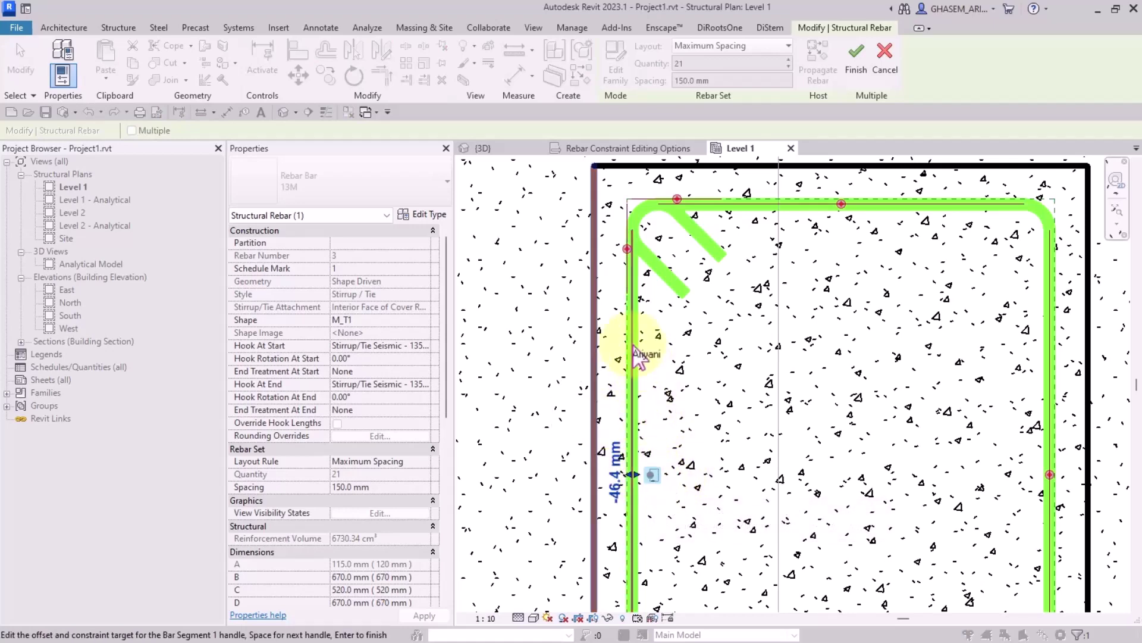
scroll(637, 357, "down", 3)
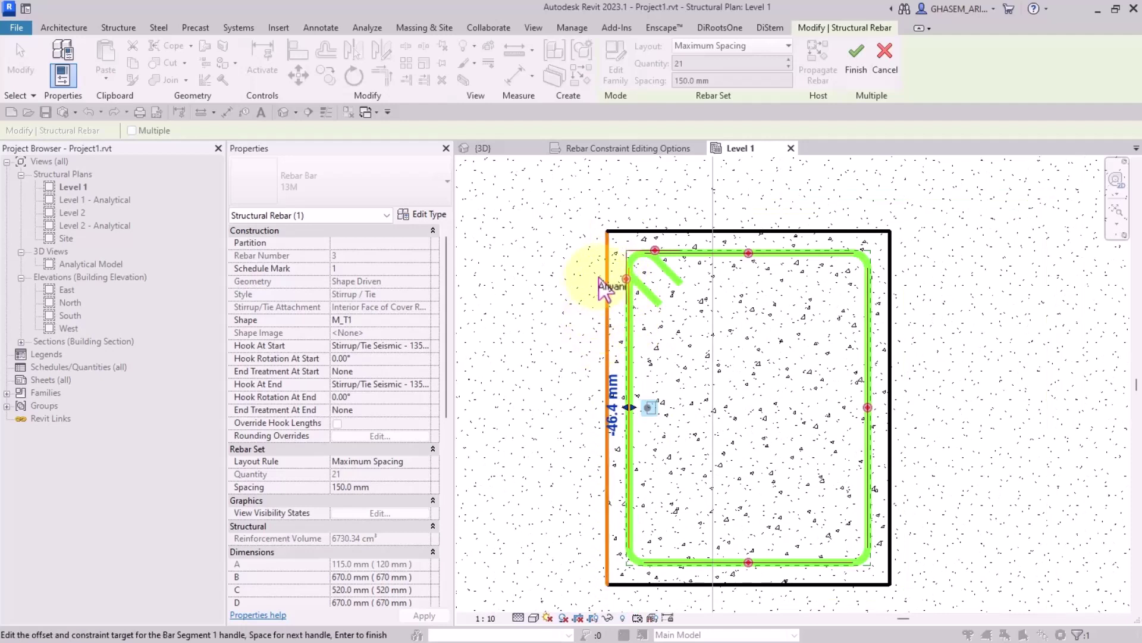
scroll(604, 344, "up", 1)
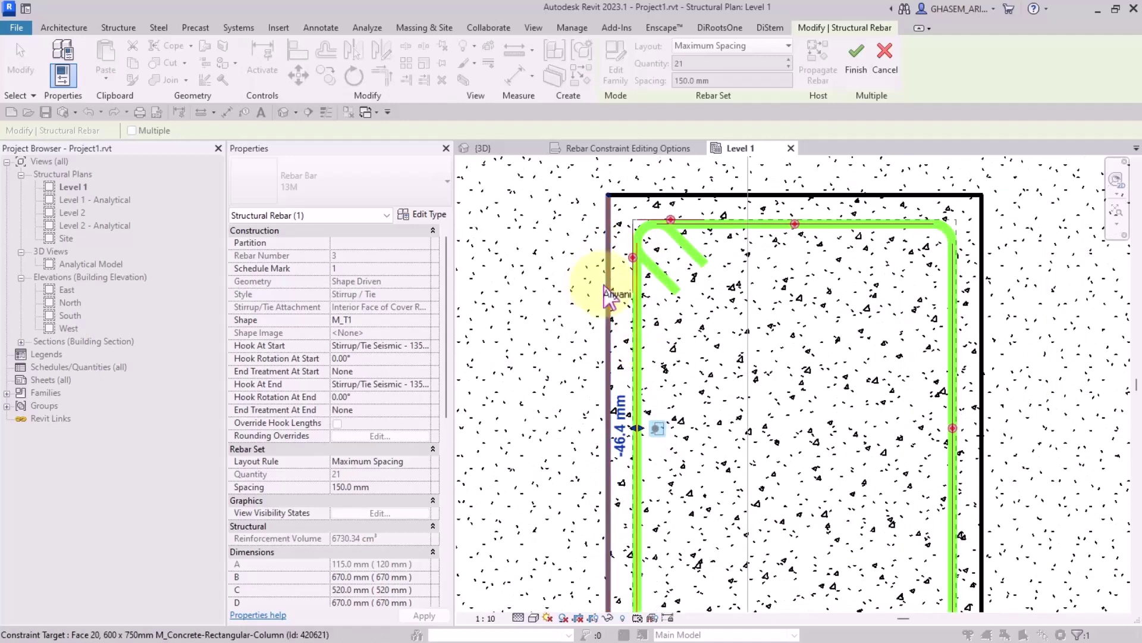
left_click(610, 344)
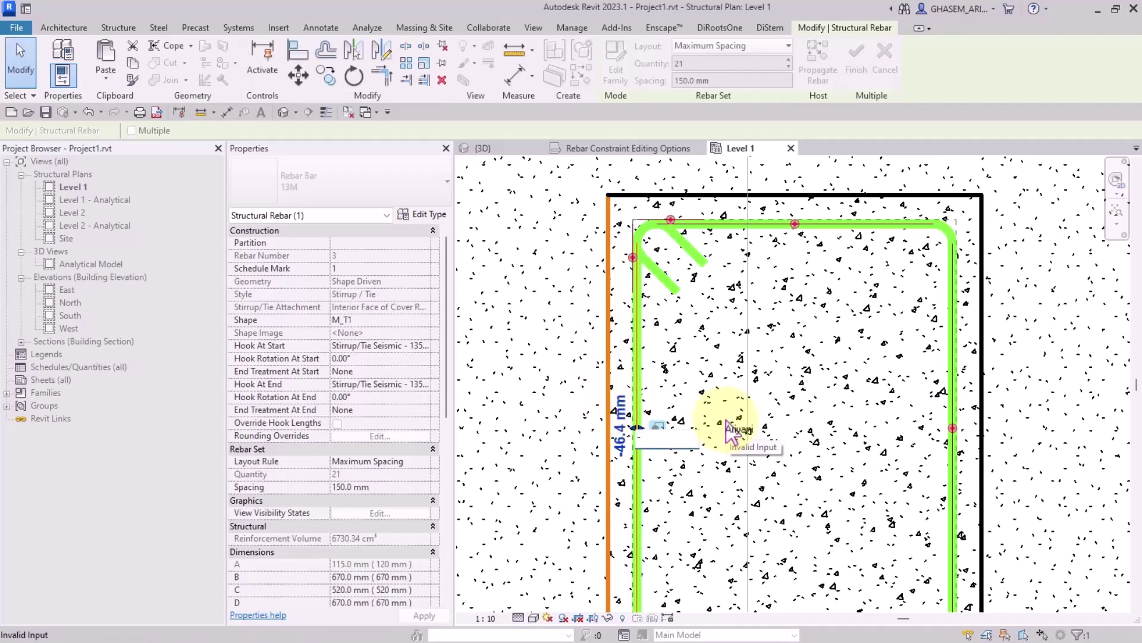
key("Return")
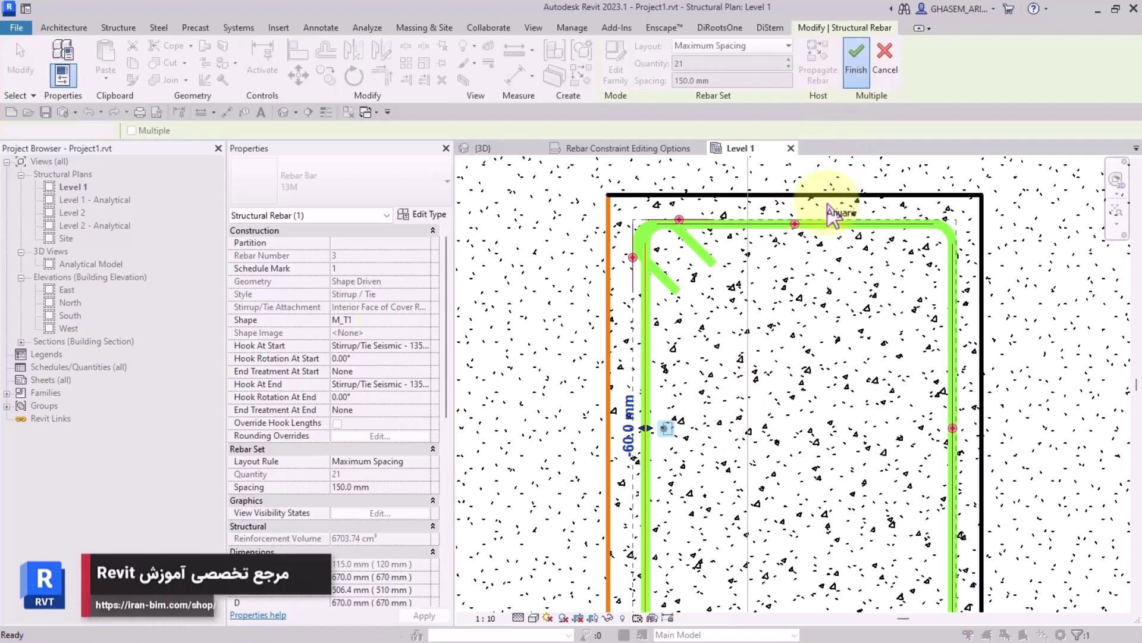
left_click(857, 59)
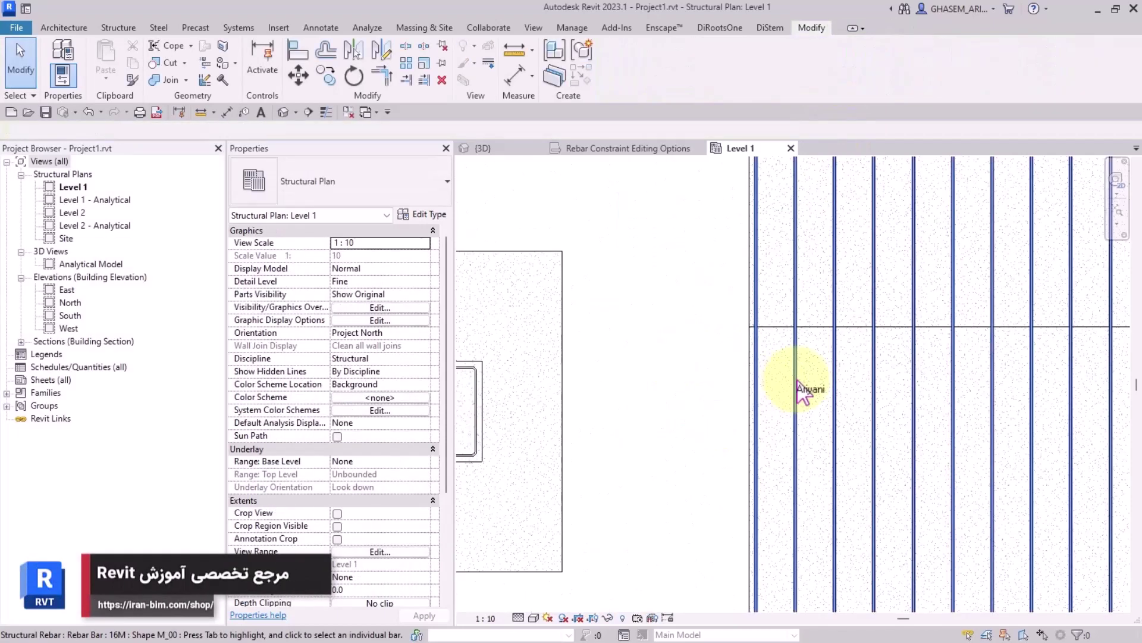
Switch the plan to wireframe and select the rebar set with Schedule Mark 3.
left_click(795, 392)
scroll(765, 470, "down", 5)
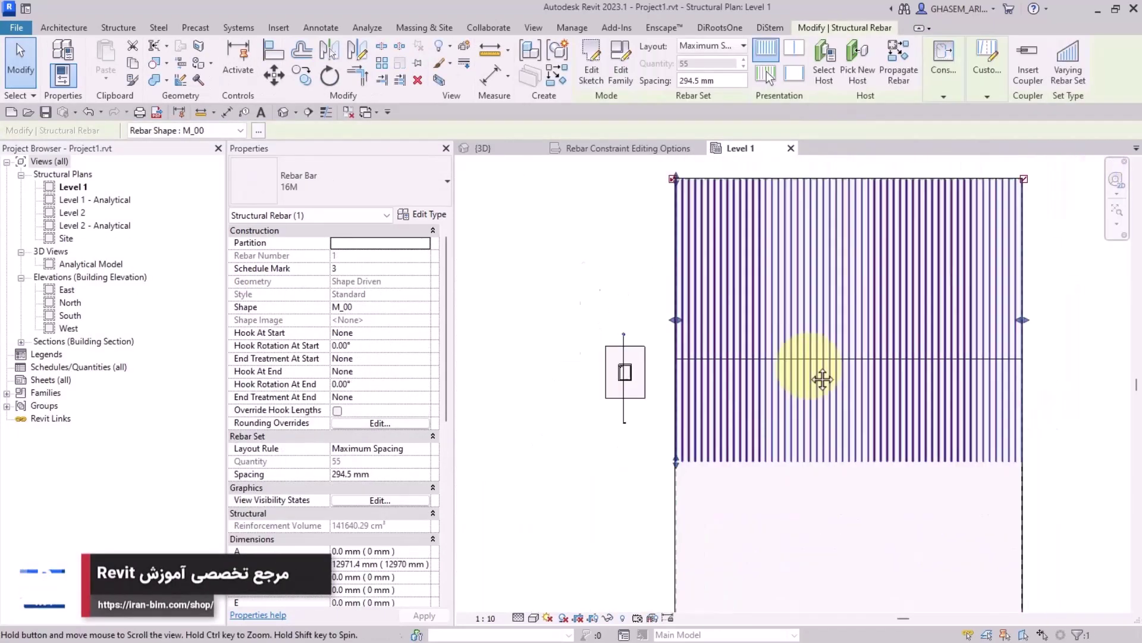
left_click(536, 500)
left_click(534, 618)
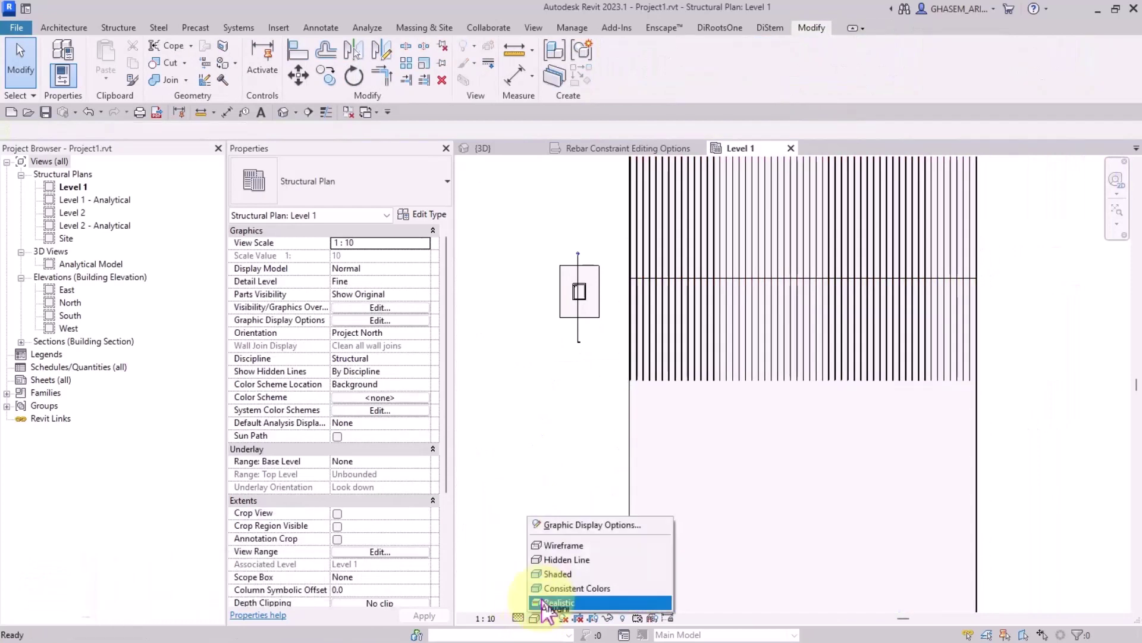
left_click(562, 547)
scroll(625, 439, "up", 2)
left_click(696, 454)
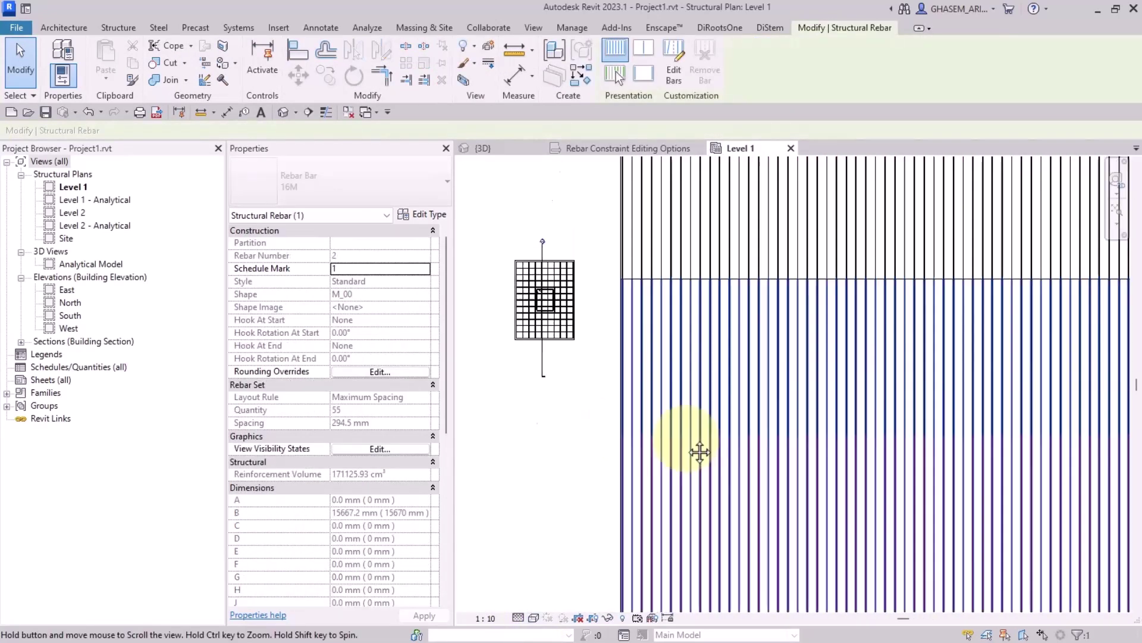
scroll(653, 313, "up", 1)
left_click(655, 421)
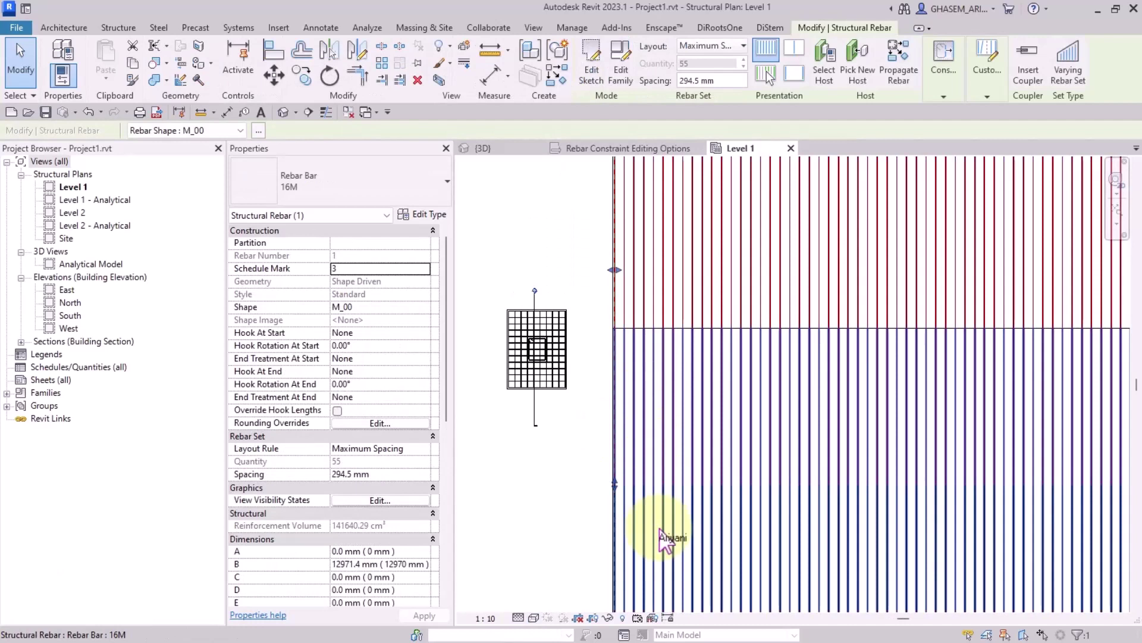
scroll(661, 417, "up", 2)
left_click(651, 408)
scroll(652, 408, "down", 2)
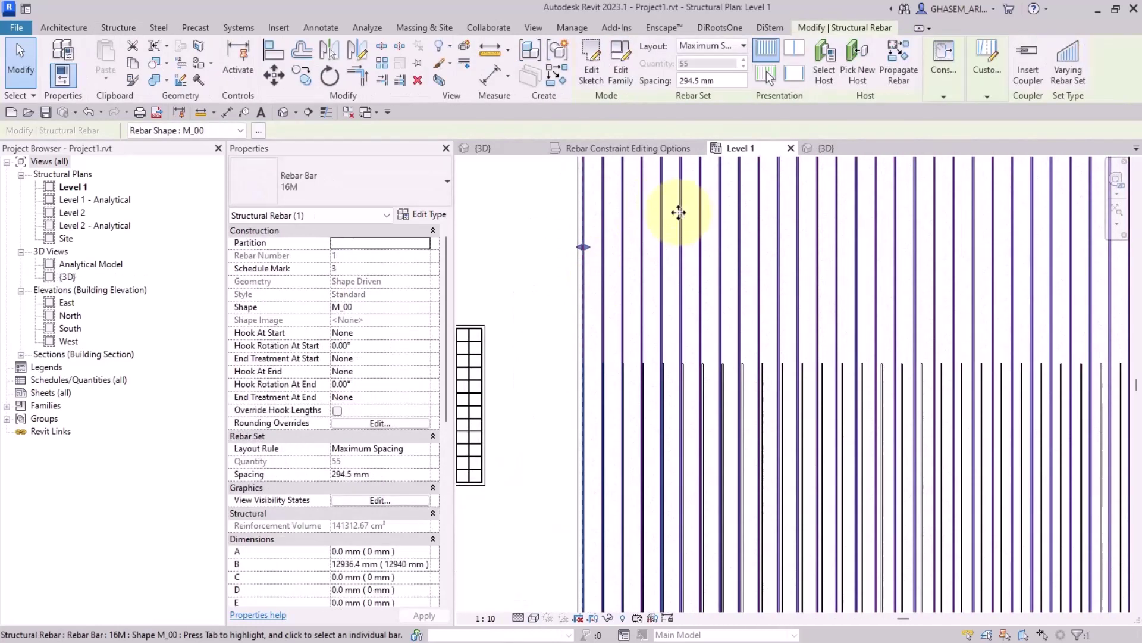
Inspect the set's end-of-bar constraint handle, then cancel without changes.
left_click(946, 90)
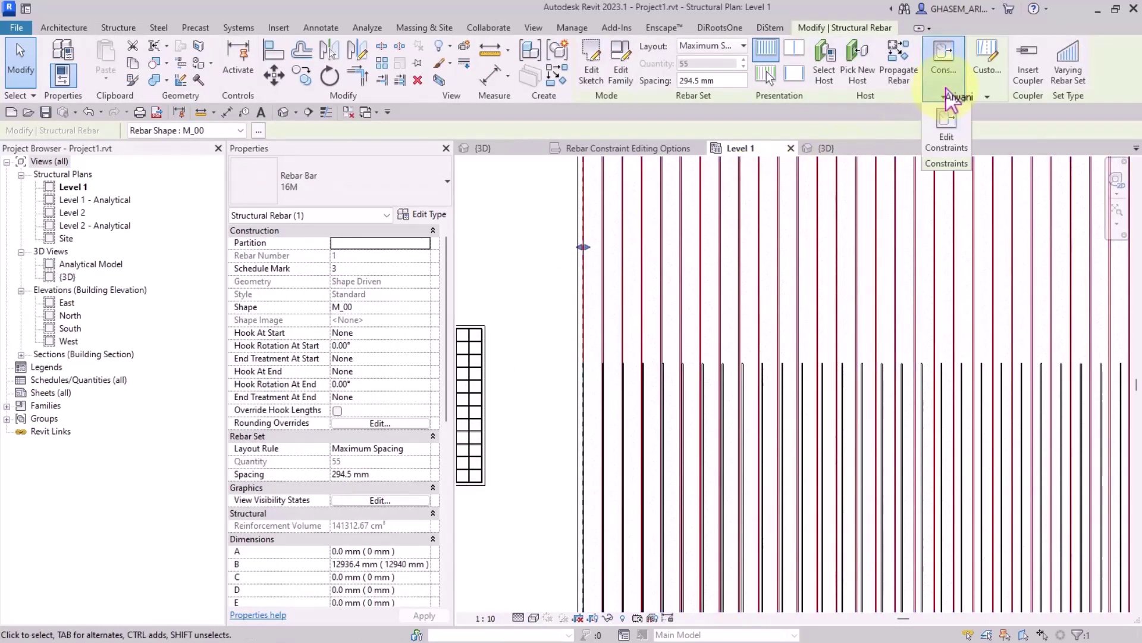
left_click(948, 138)
scroll(602, 262, "down", 2)
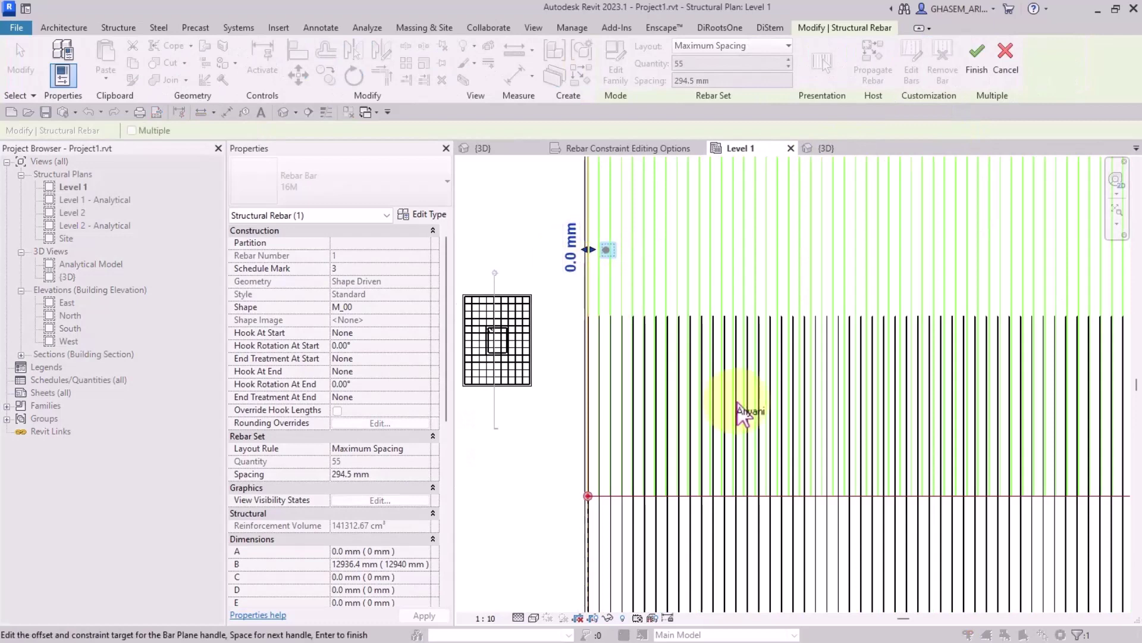
scroll(743, 417, "down", 2)
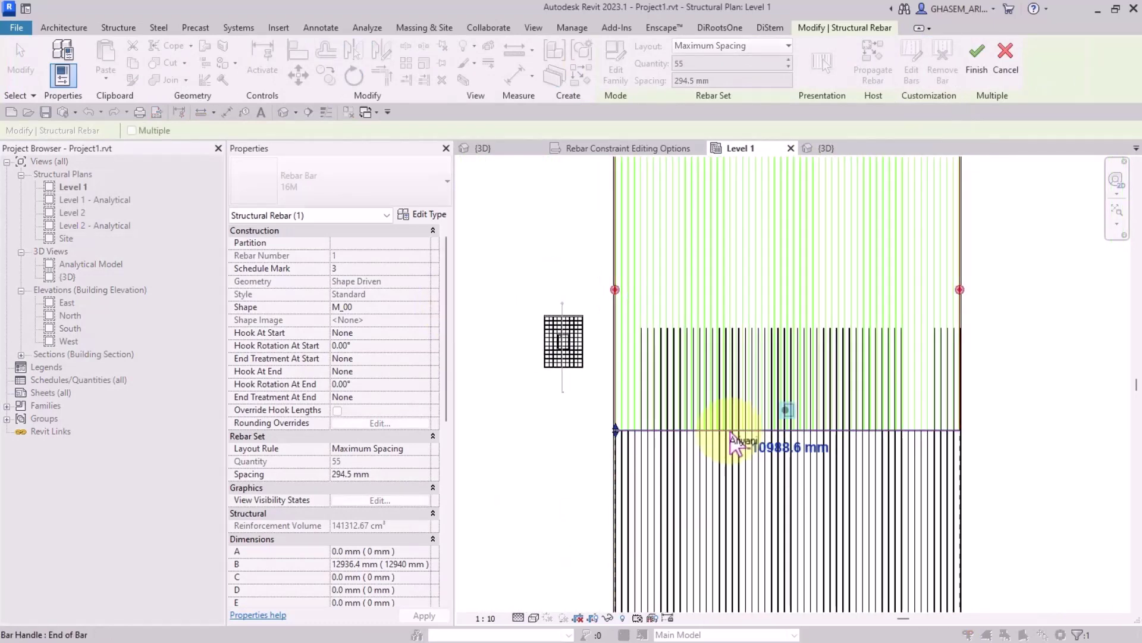
scroll(773, 423, "up", 2)
scroll(806, 416, "down", 1)
left_click(800, 422)
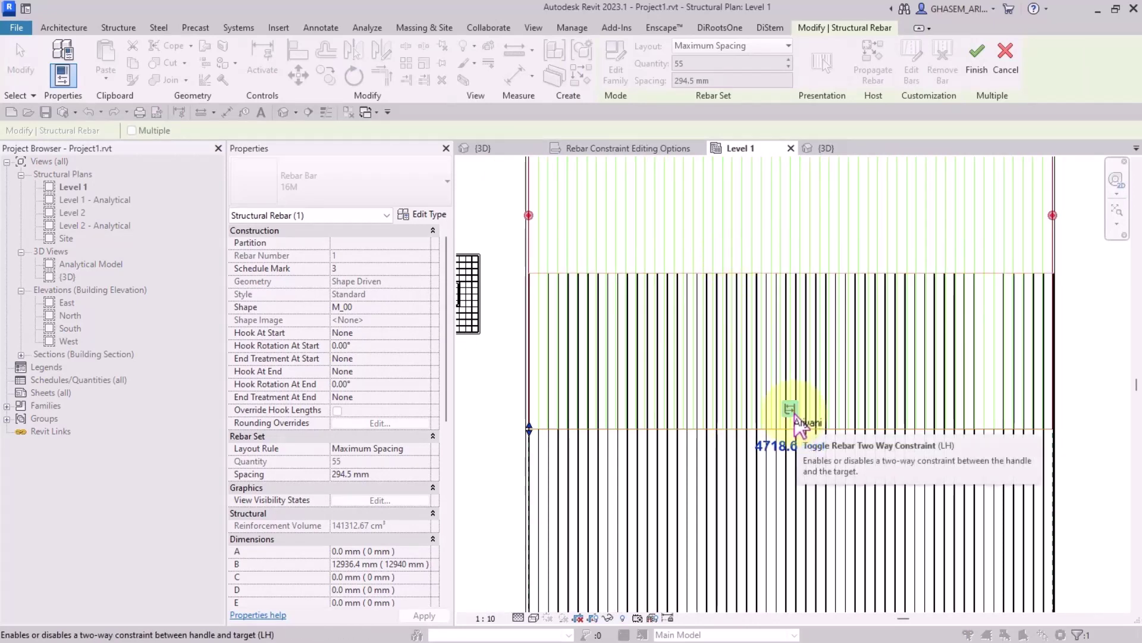
middle_click_drag(853, 432, 847, 416)
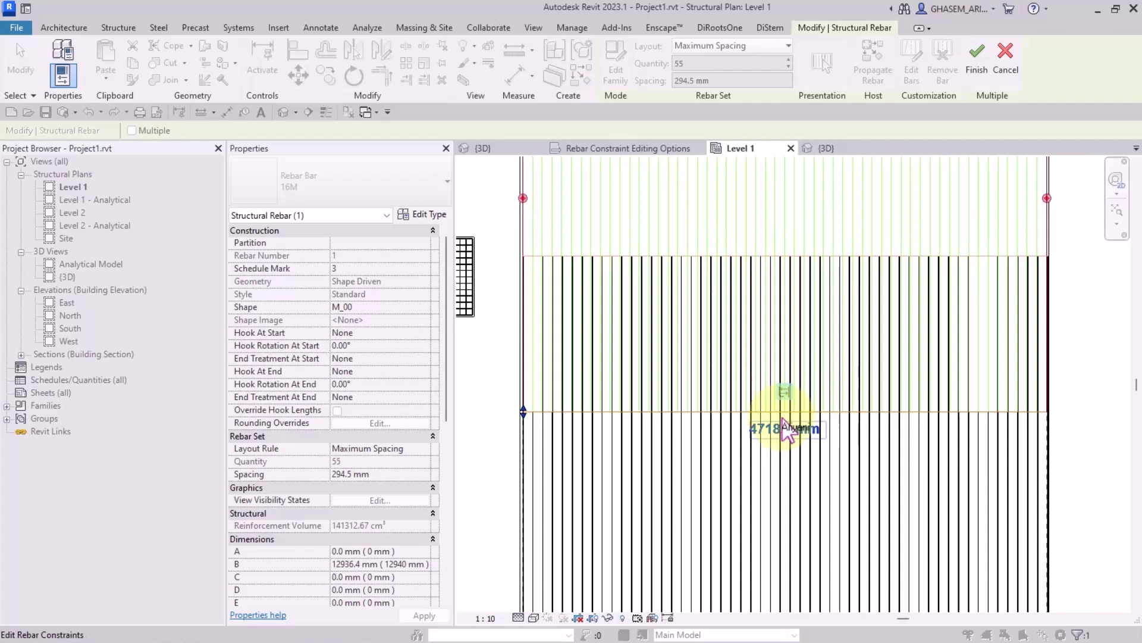
left_click(1006, 66)
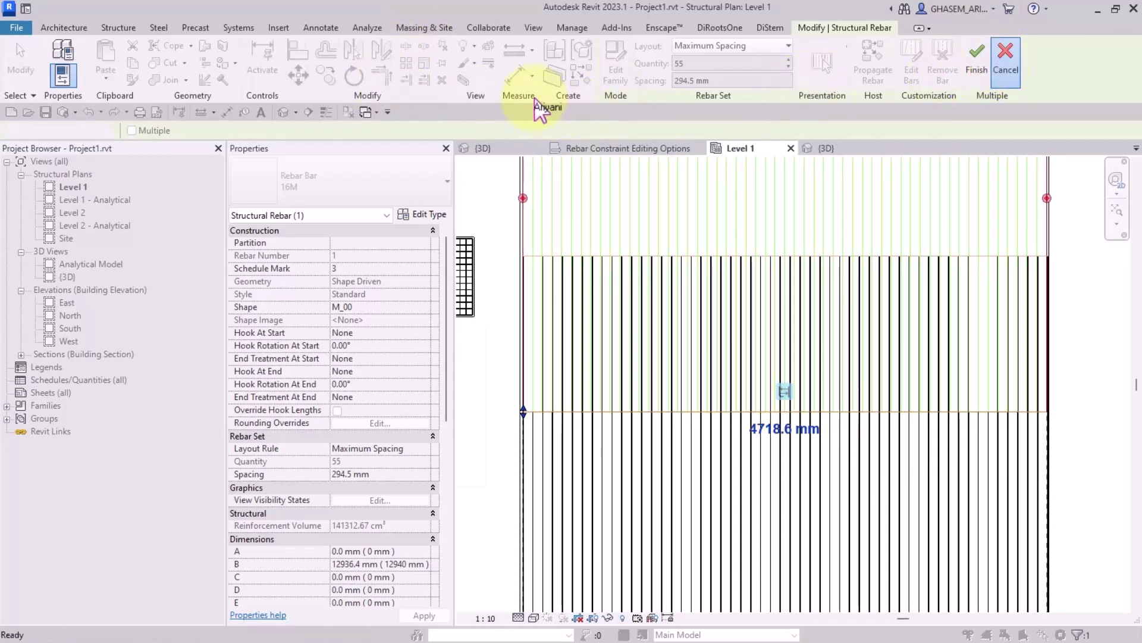
Place a 4719 aligned dimension beside the slab rebar set.
left_click(514, 76)
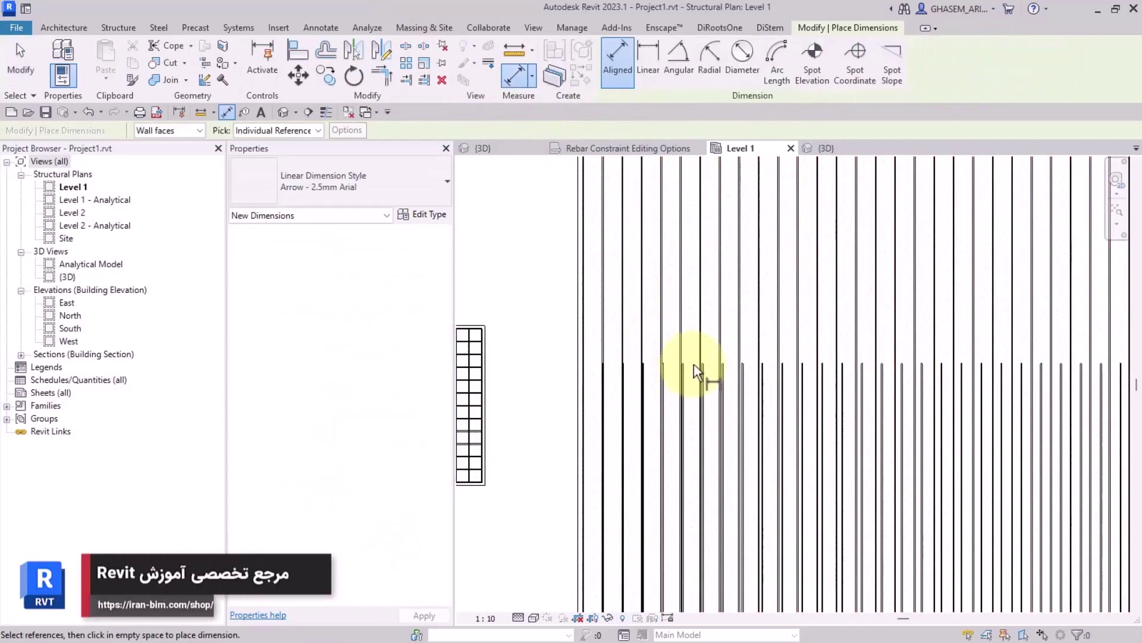
scroll(698, 372, "up", 6)
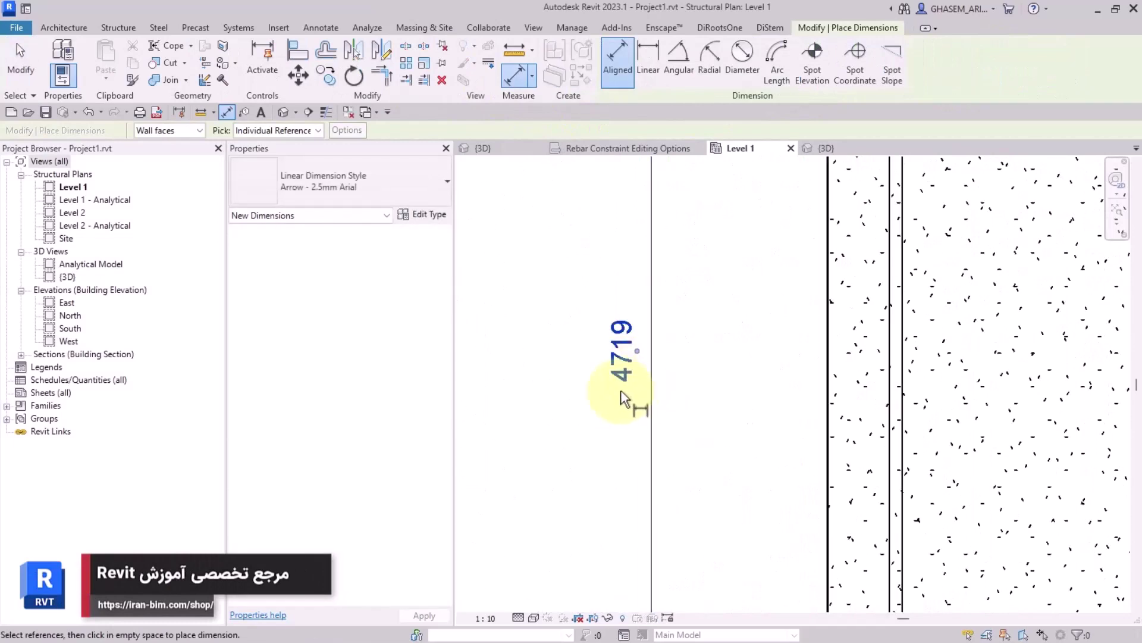
left_click(26, 63)
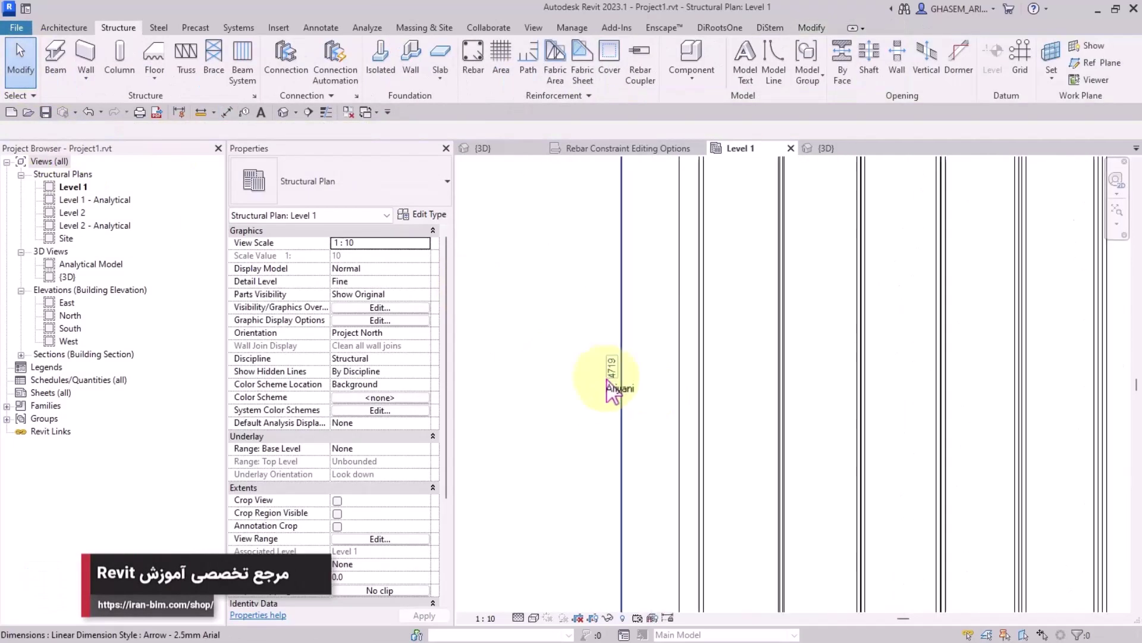
scroll(609, 384, "down", 4)
Change the lower set's start-of-bar offset from 4718.6 to 1200 mm and finish.
left_click(800, 583)
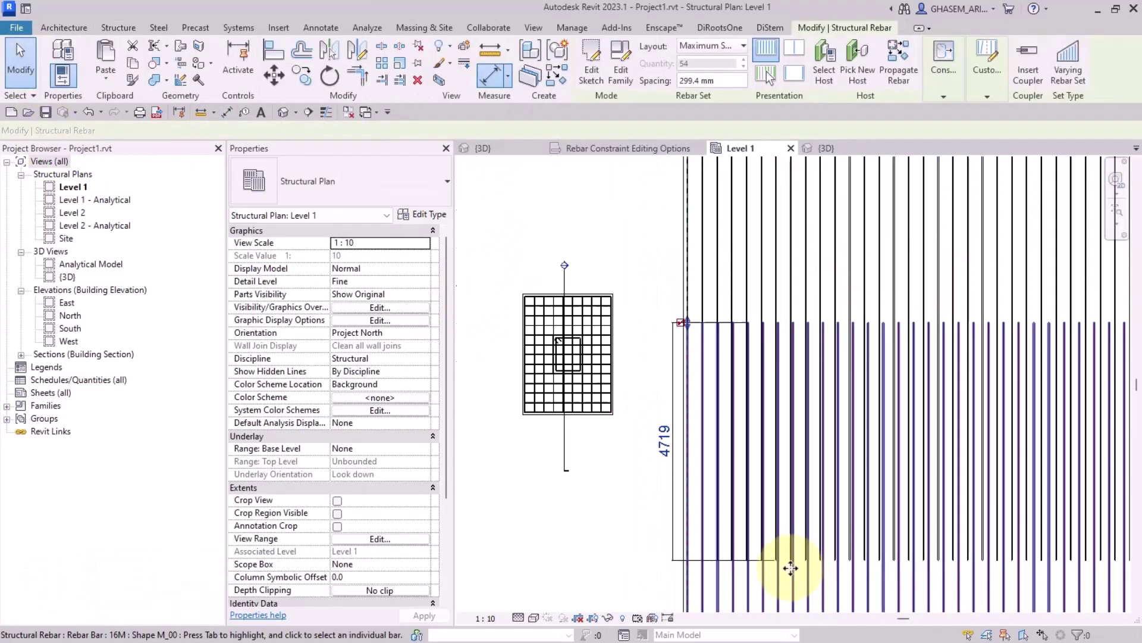
mouse_move(941, 70)
left_click(944, 132)
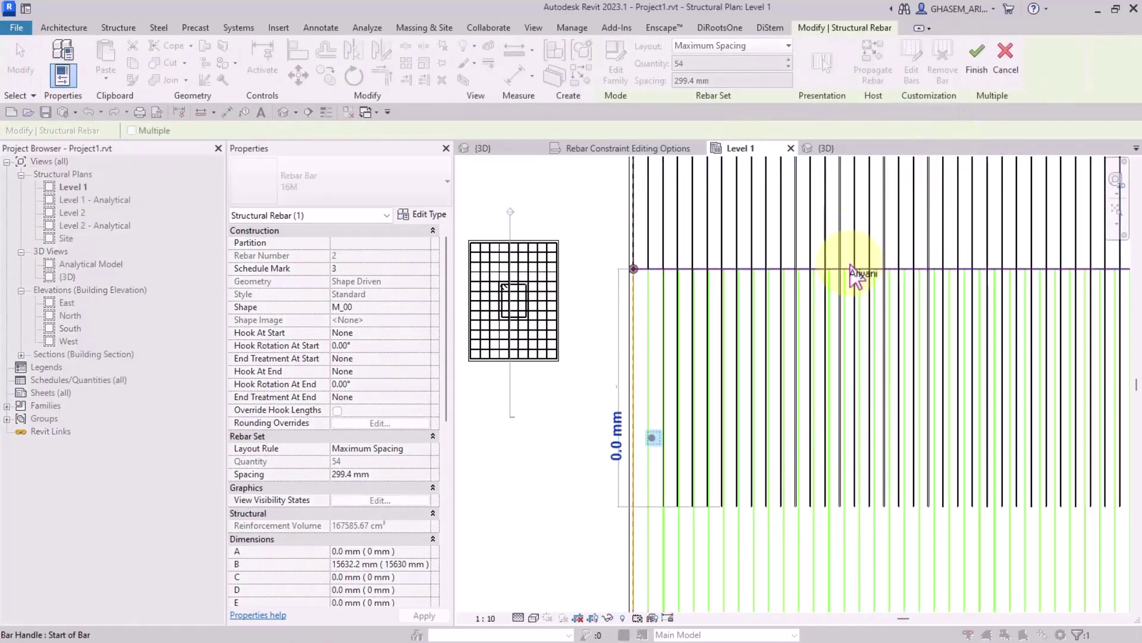
left_click(781, 267)
scroll(722, 497, "down", 3)
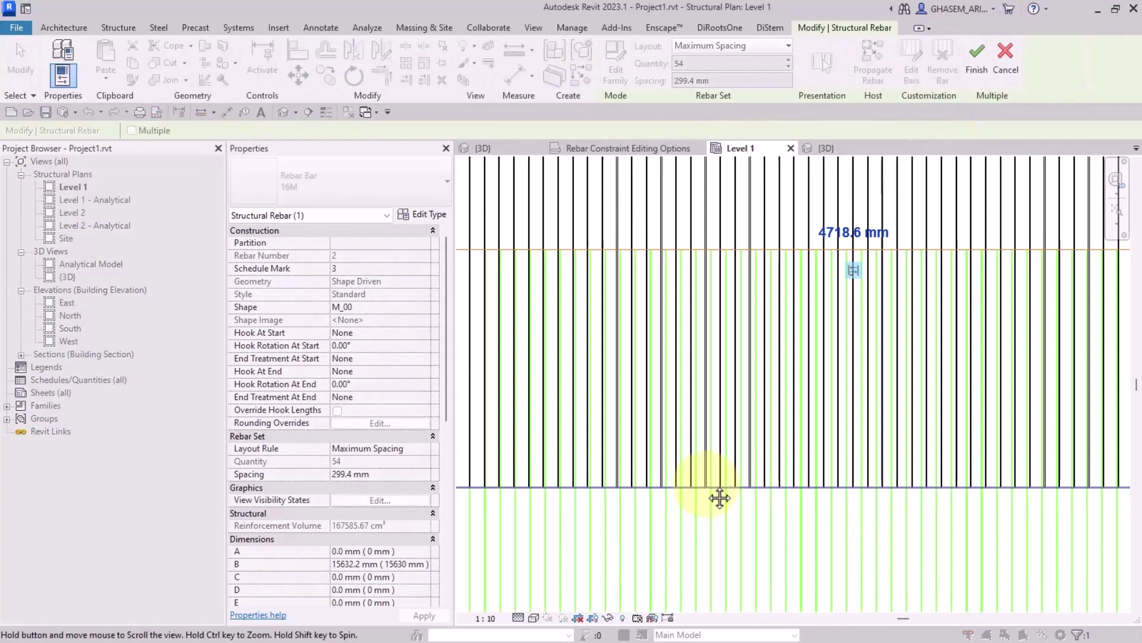
left_click(825, 274)
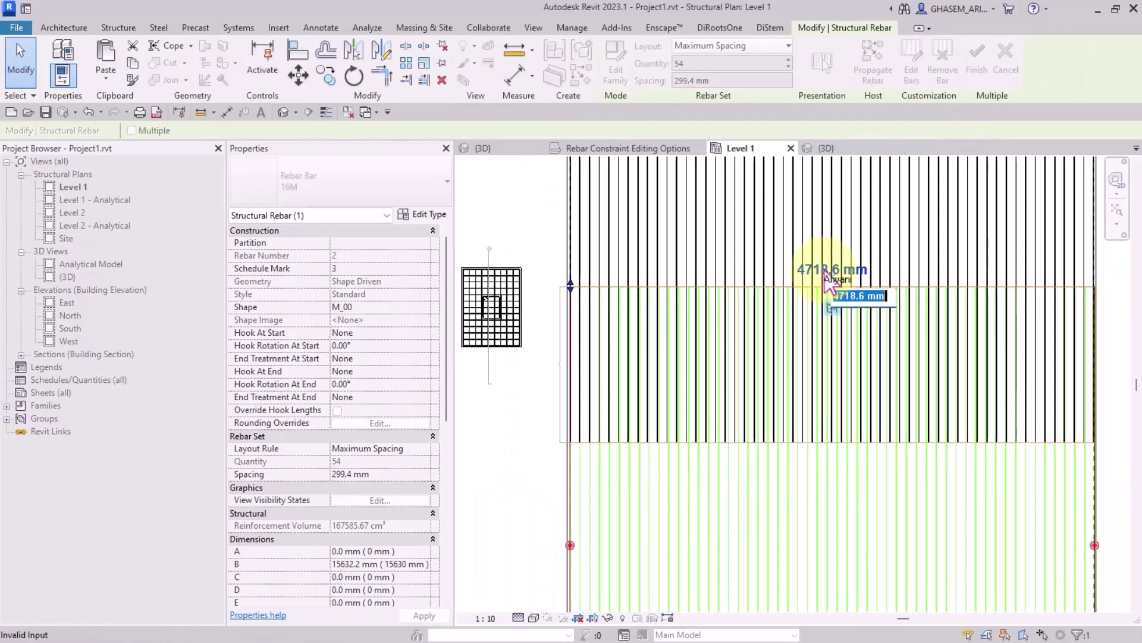
type("1200")
key("Return")
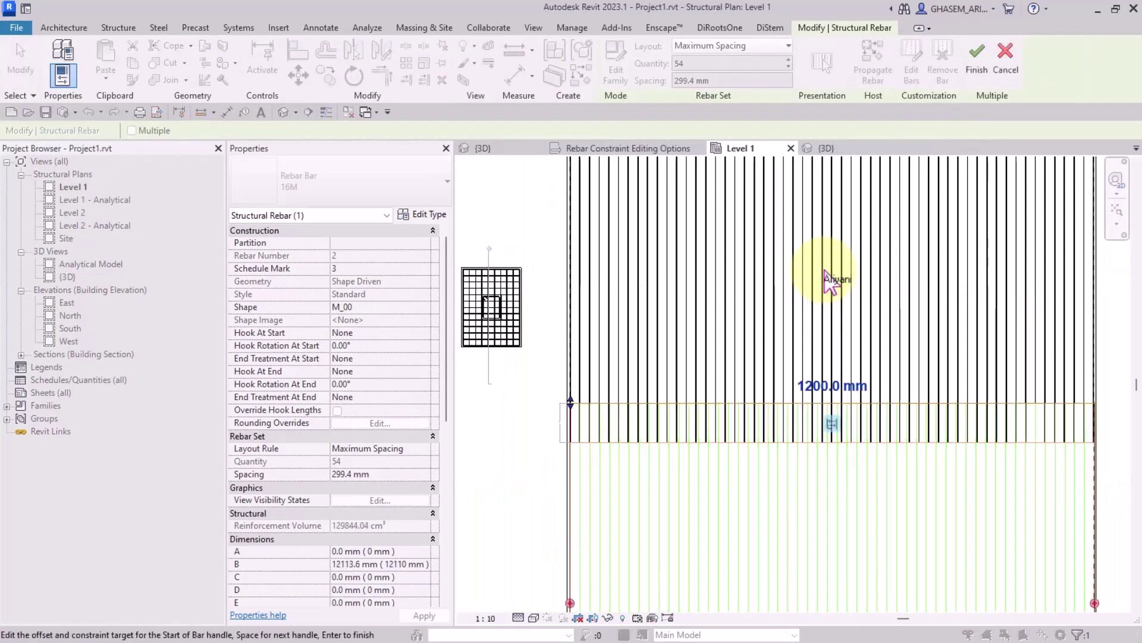
scroll(794, 384, "up", 2)
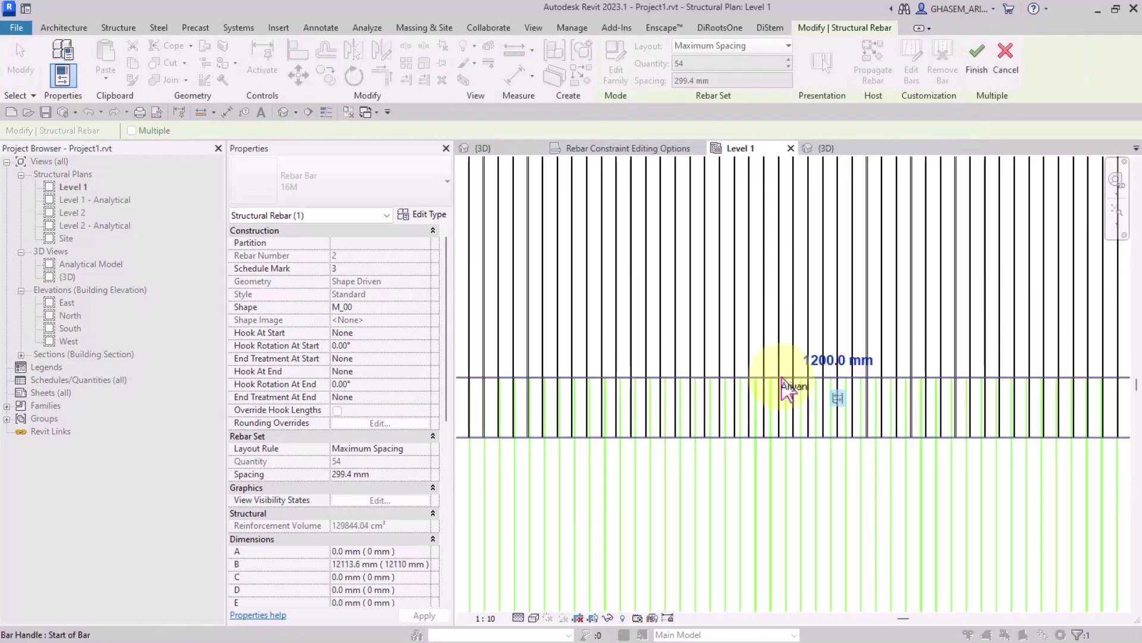
left_click(976, 59)
Drag the upper and lower bar sets' end handles so the two sets overlap.
left_click(674, 321)
scroll(576, 466, "down", 1)
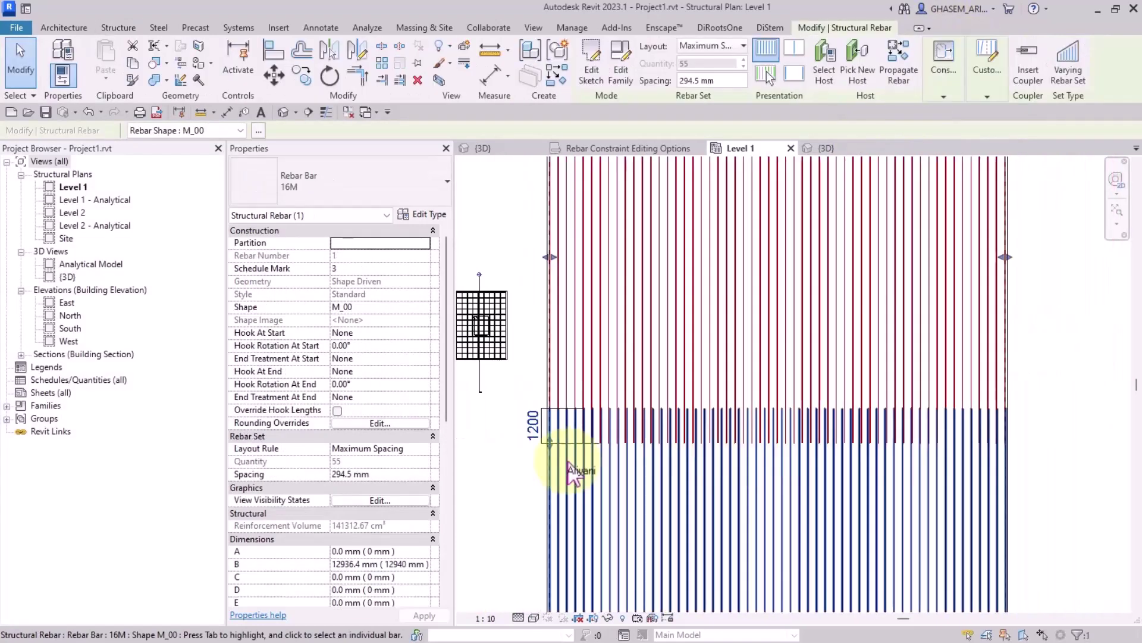
left_click_drag(552, 458, 549, 488)
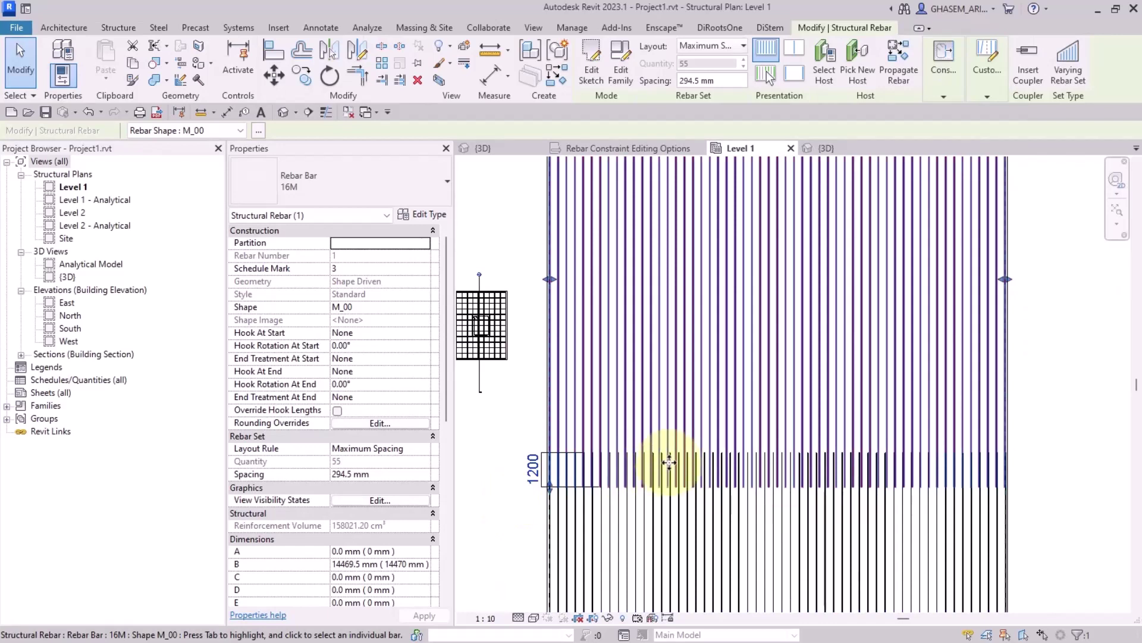
left_click(676, 534)
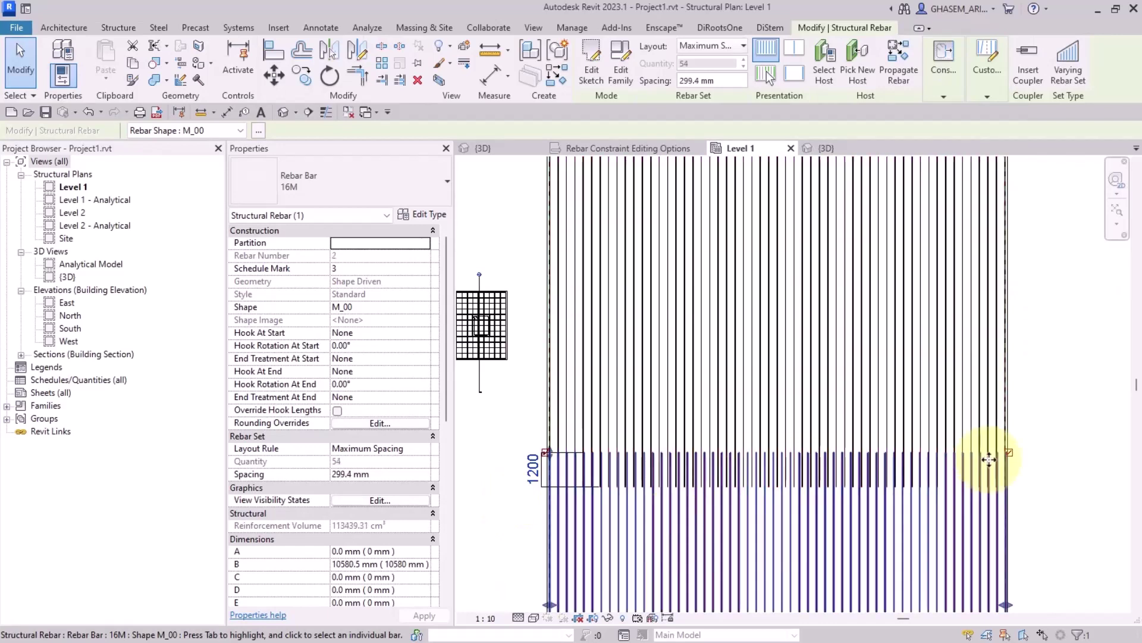
scroll(559, 457, "up", 3)
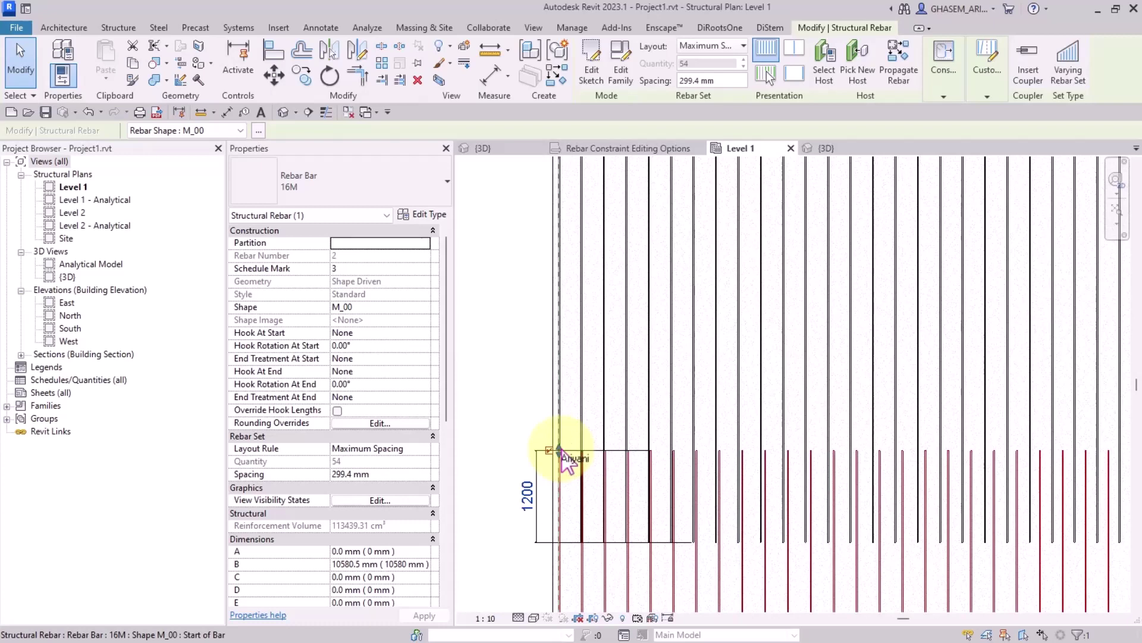
left_click_drag(562, 459, 550, 345)
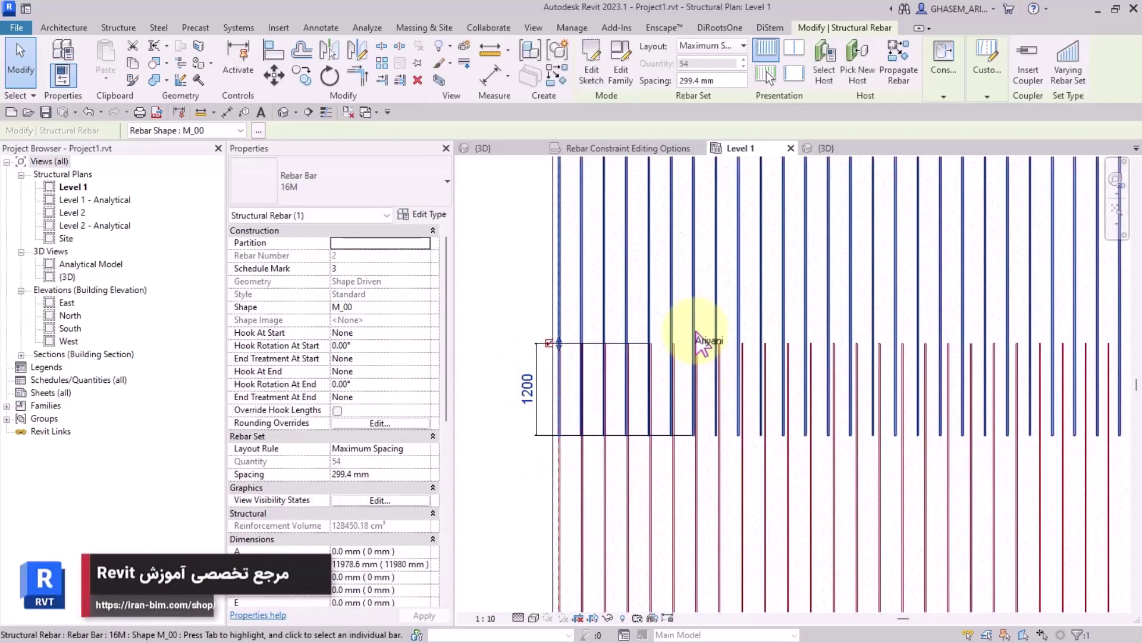
scroll(705, 416, "down", 3)
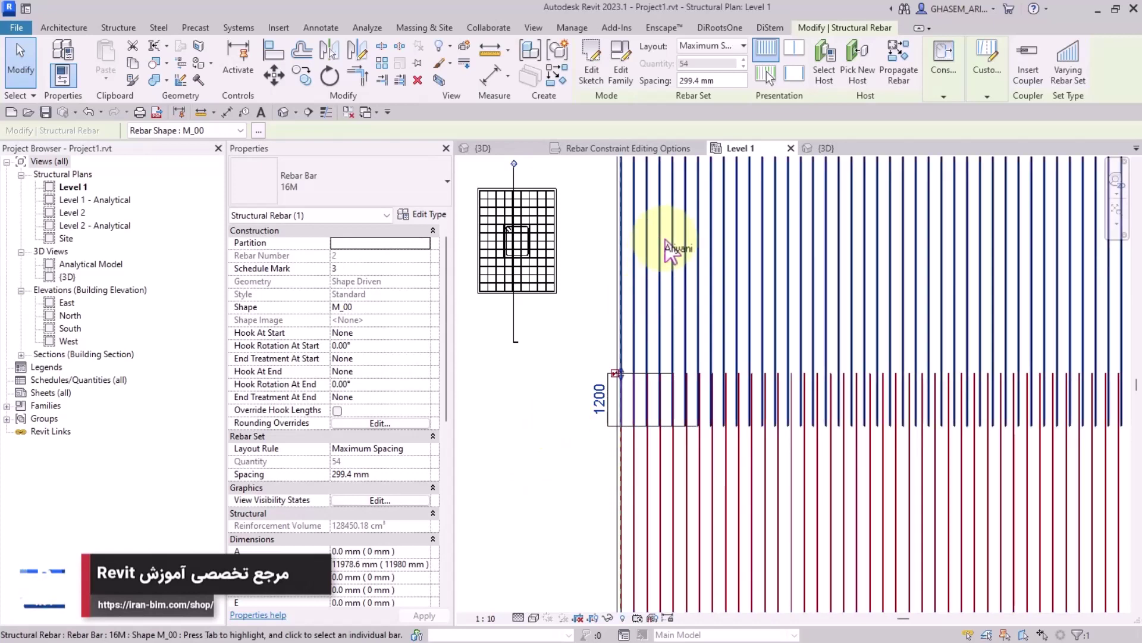
left_click(944, 72)
Review the lower set's 1200 mm start-of-bar constraint and finish the mesh constraint edits.
left_click(947, 146)
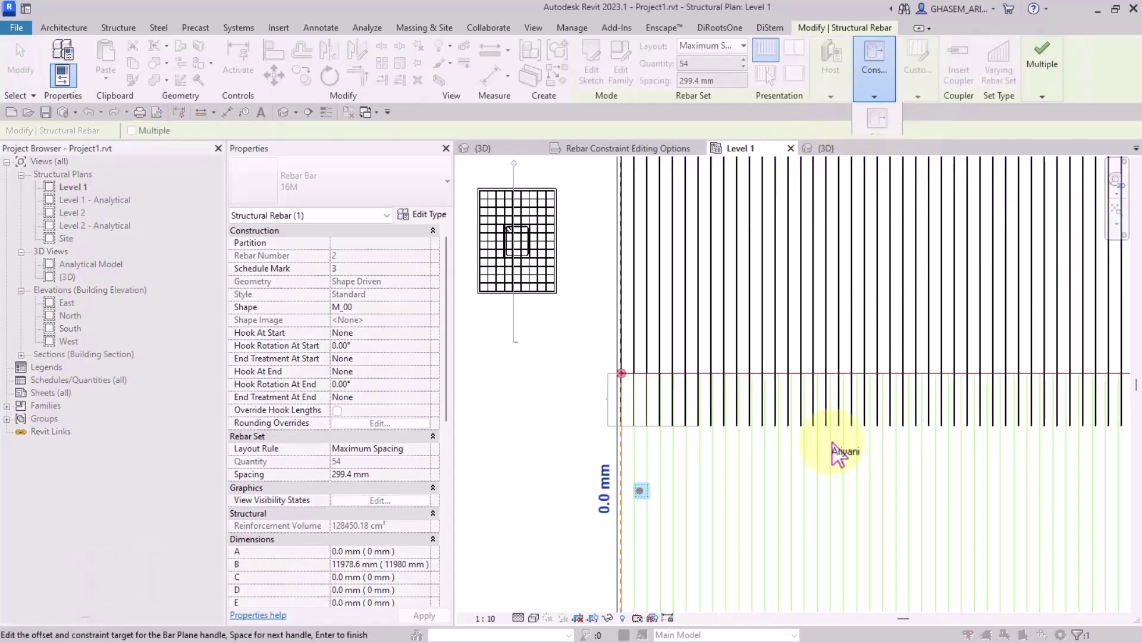
left_click(872, 425)
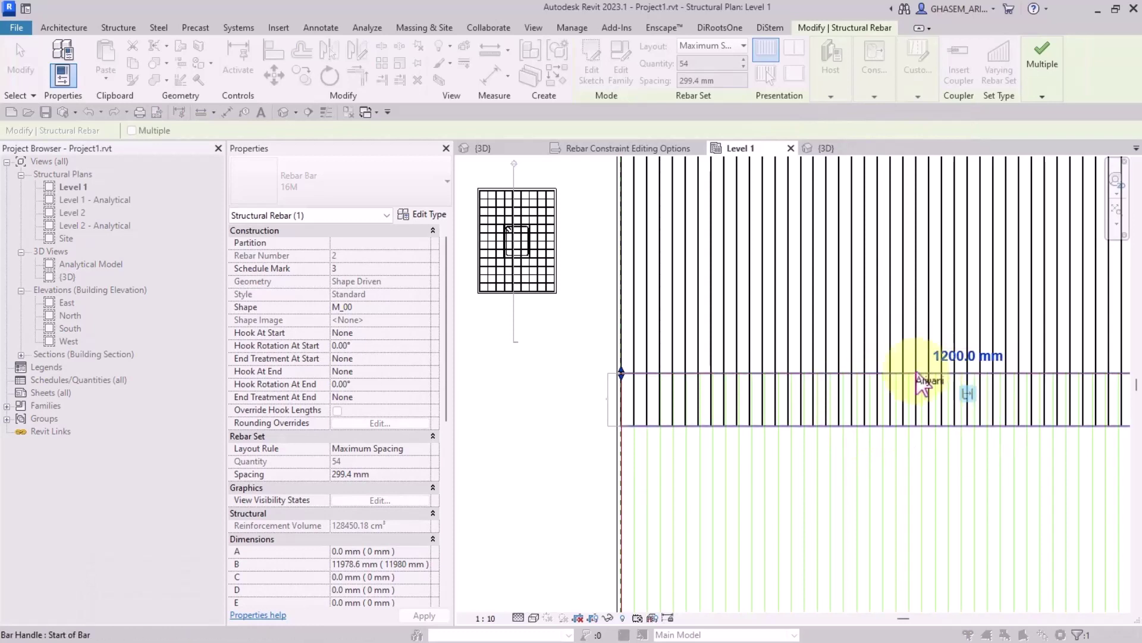
left_click(850, 388)
left_click(1041, 84)
left_click(1046, 125)
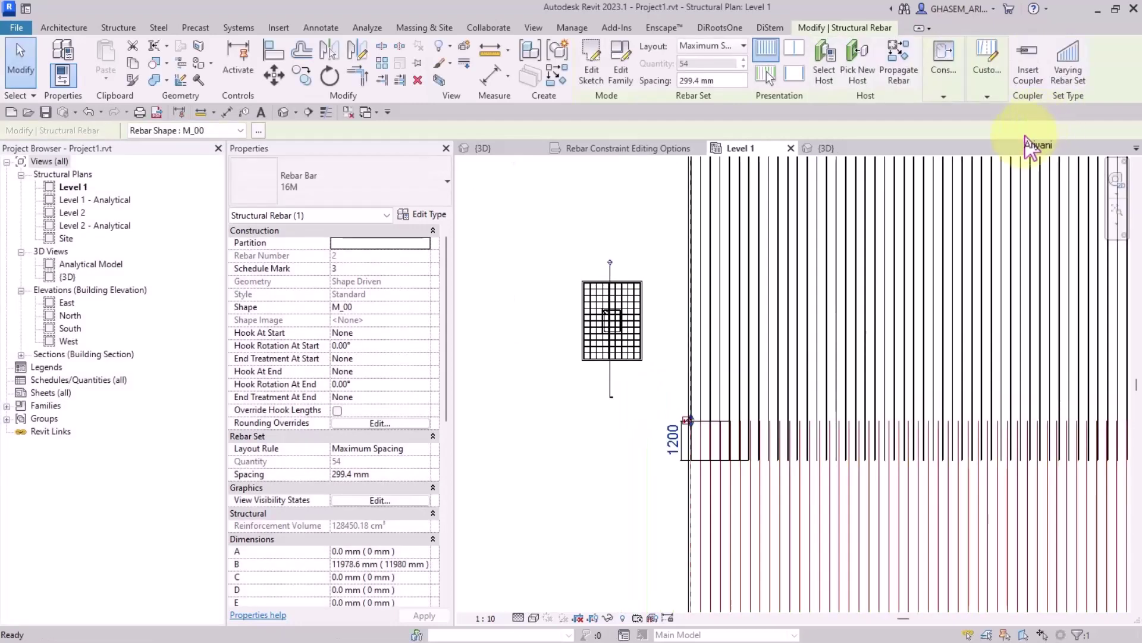
scroll(833, 326, "down", 2)
left_click(740, 286)
scroll(740, 285, "up", 5)
Review the C/C and F/F diagrams in the Rebar Constraint Editing Options view.
left_click(666, 154)
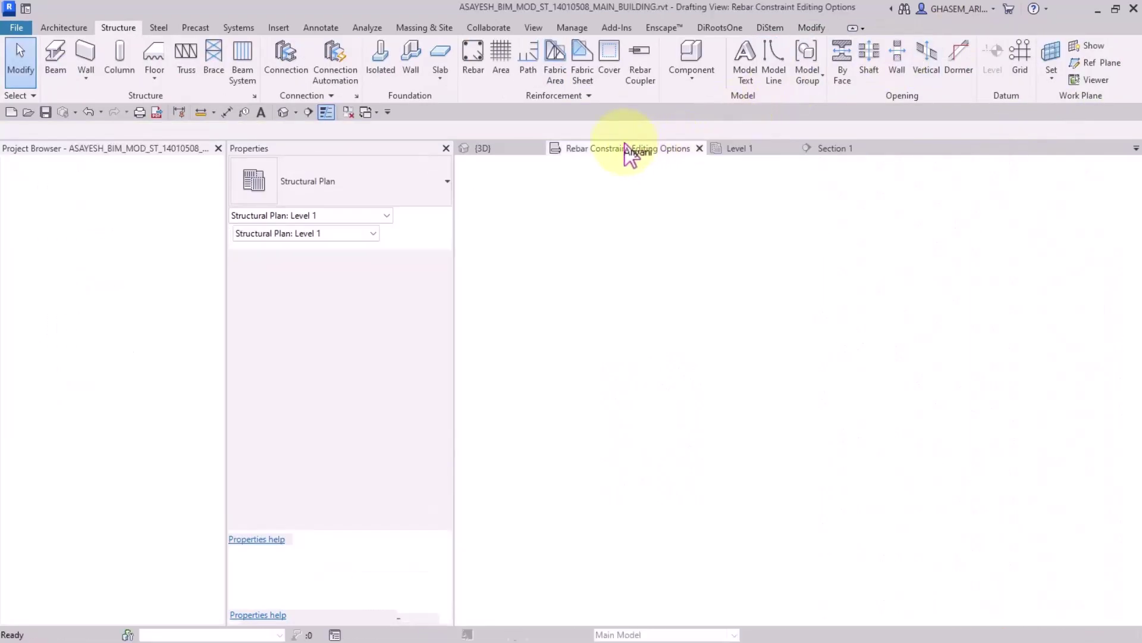
scroll(684, 333, "down", 3)
middle_click_drag(652, 365, 921, 365)
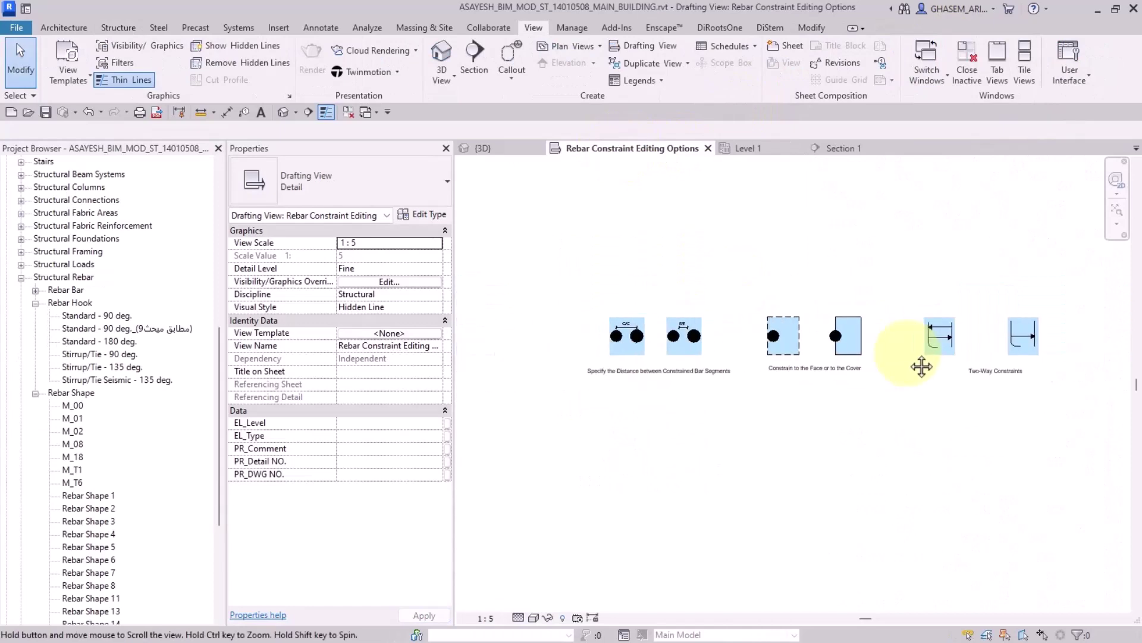
scroll(697, 369, "up", 4)
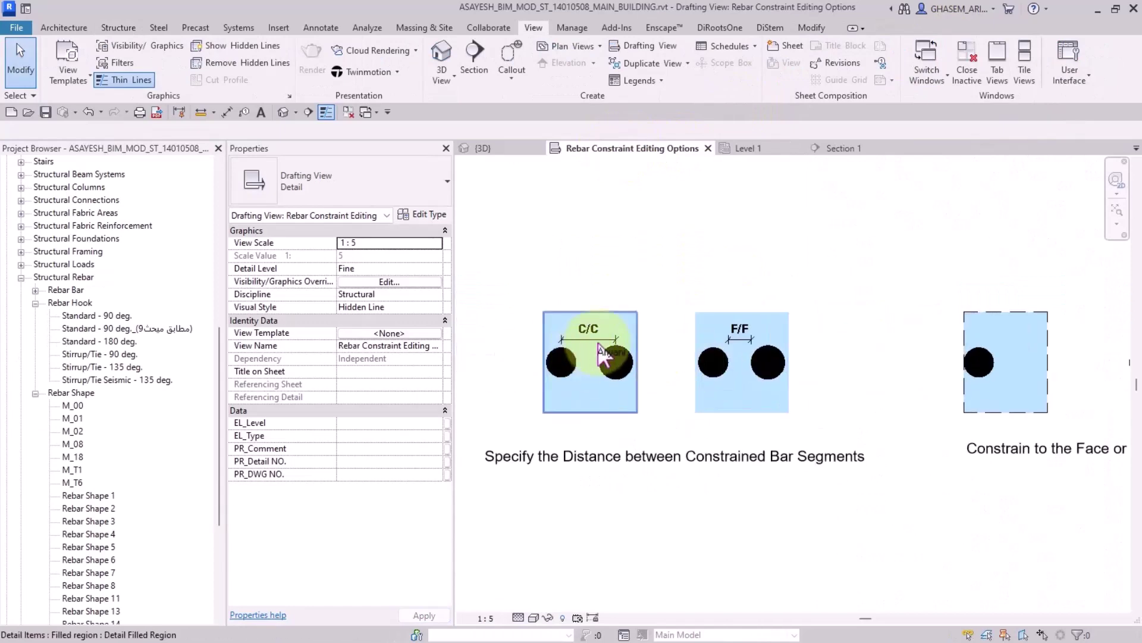
In Section 1, select the 10-bar M_T2 stirrup set and start editing its constraints.
left_click(751, 149)
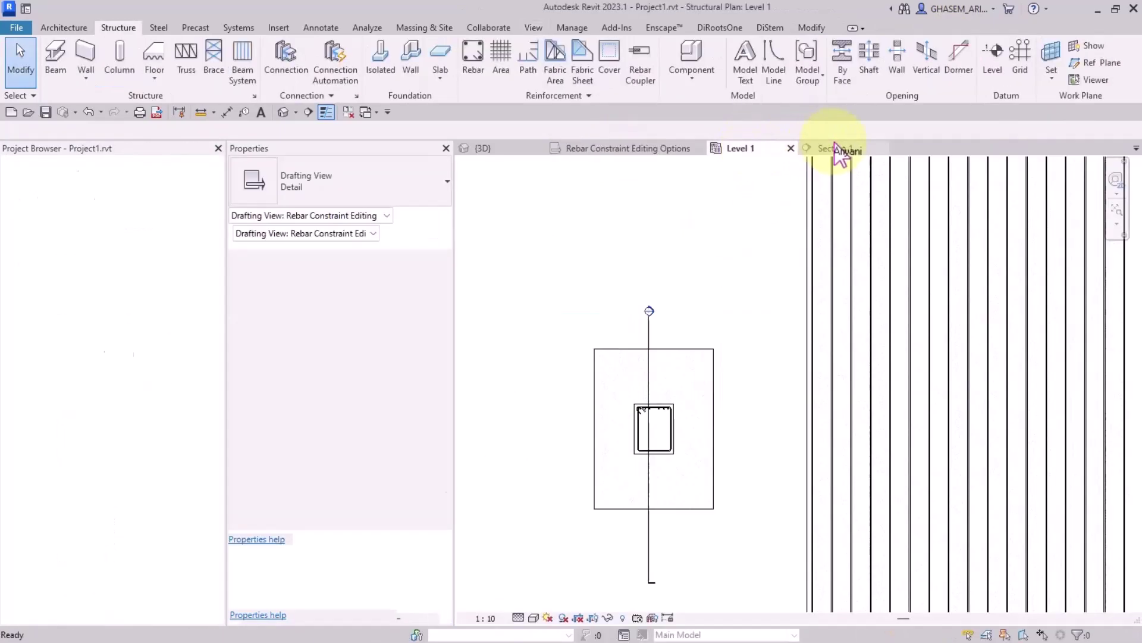
left_click(842, 148)
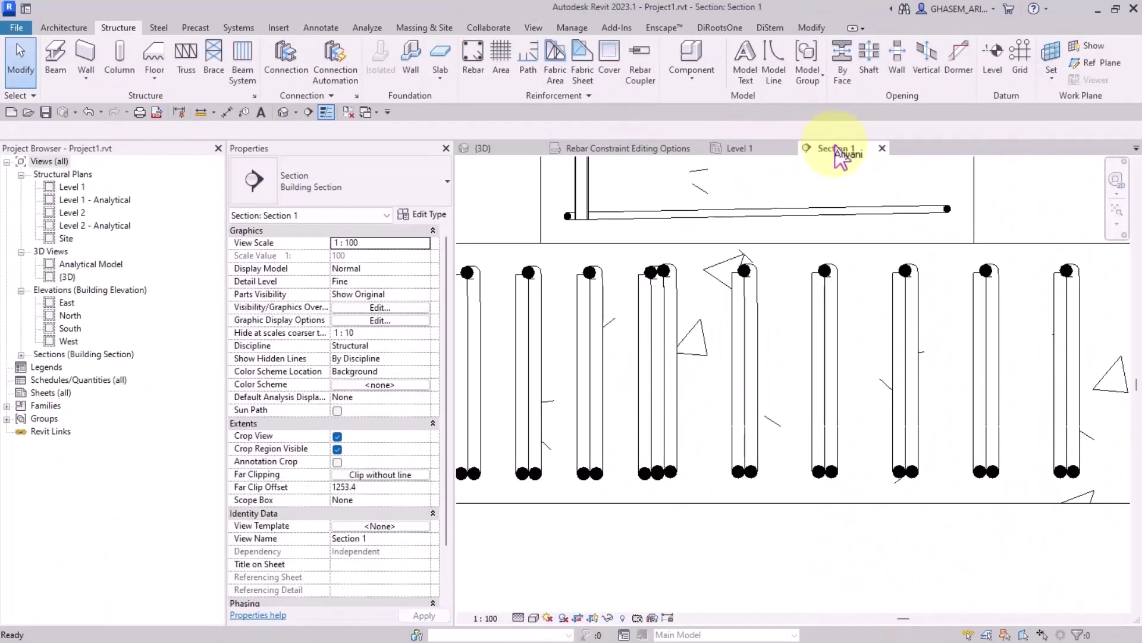
left_click(730, 375)
scroll(875, 474, "down", 2)
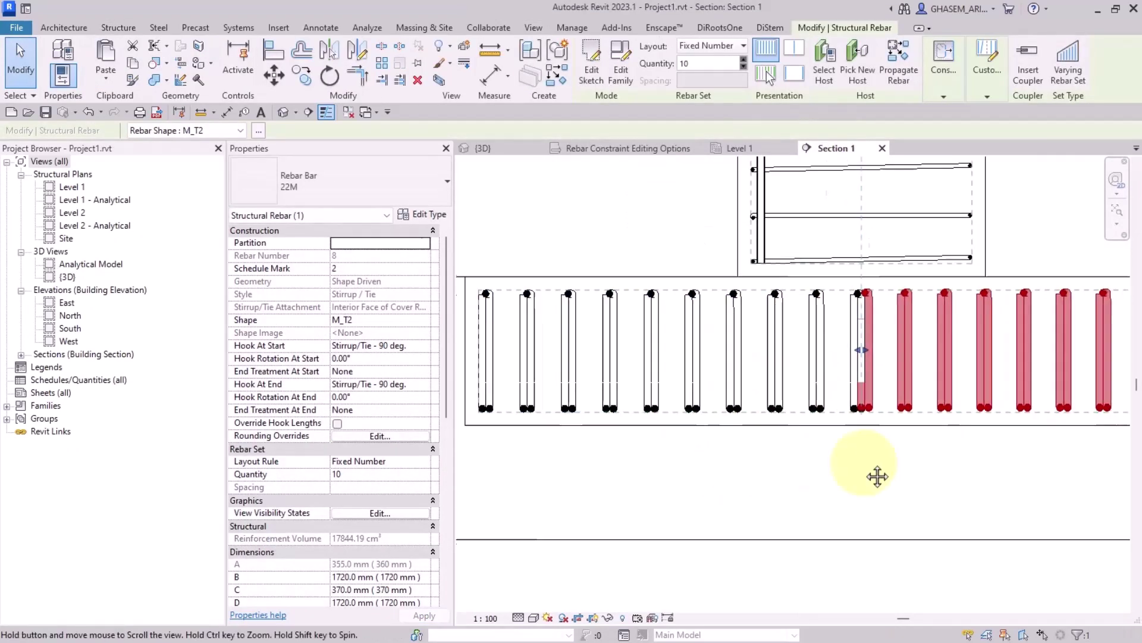
scroll(793, 386, "up", 3)
middle_click_drag(790, 378, 814, 397)
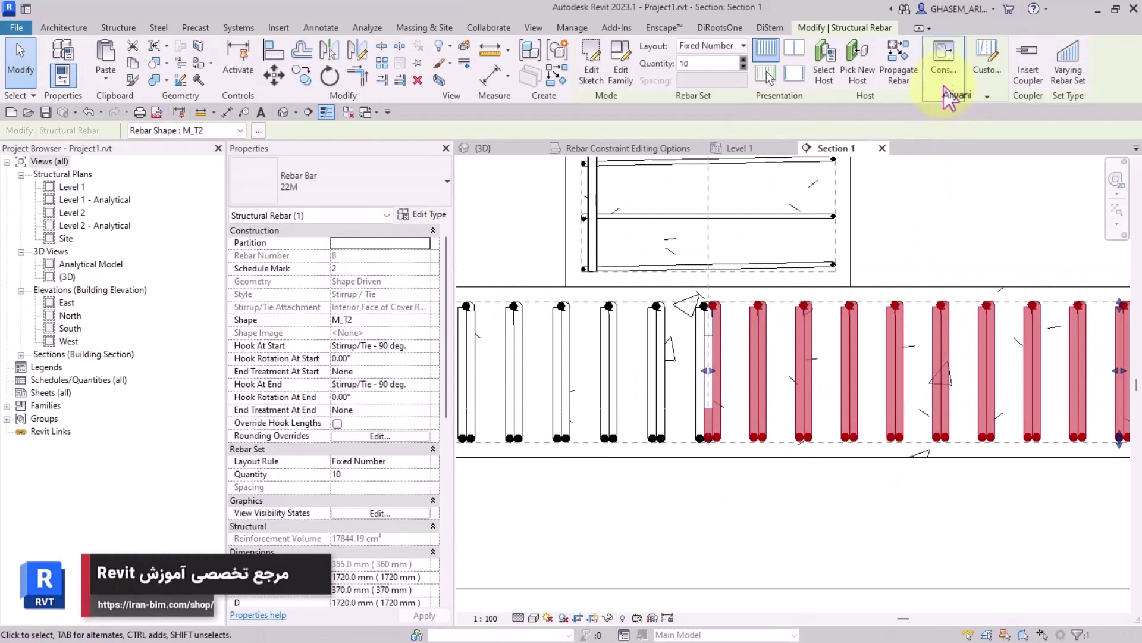
left_click(944, 70)
left_click(946, 138)
Try offsets of 100, 50 and -50 mm from the neighbouring set, settling on -100 mm.
scroll(691, 382, "up", 2)
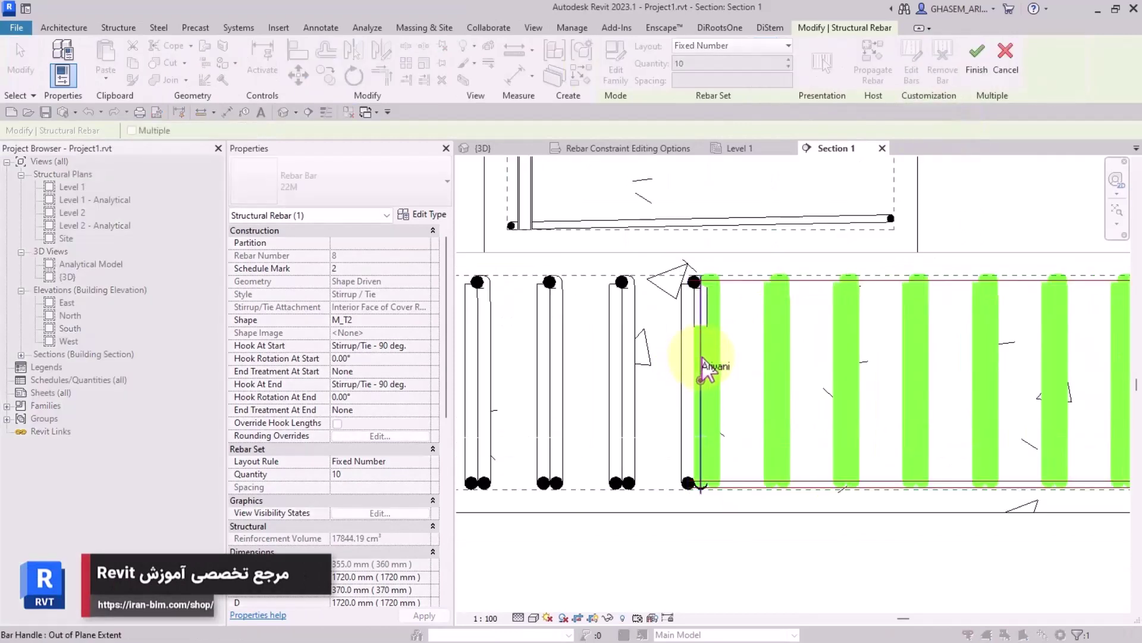
left_click(706, 367)
scroll(694, 344, "up", 2)
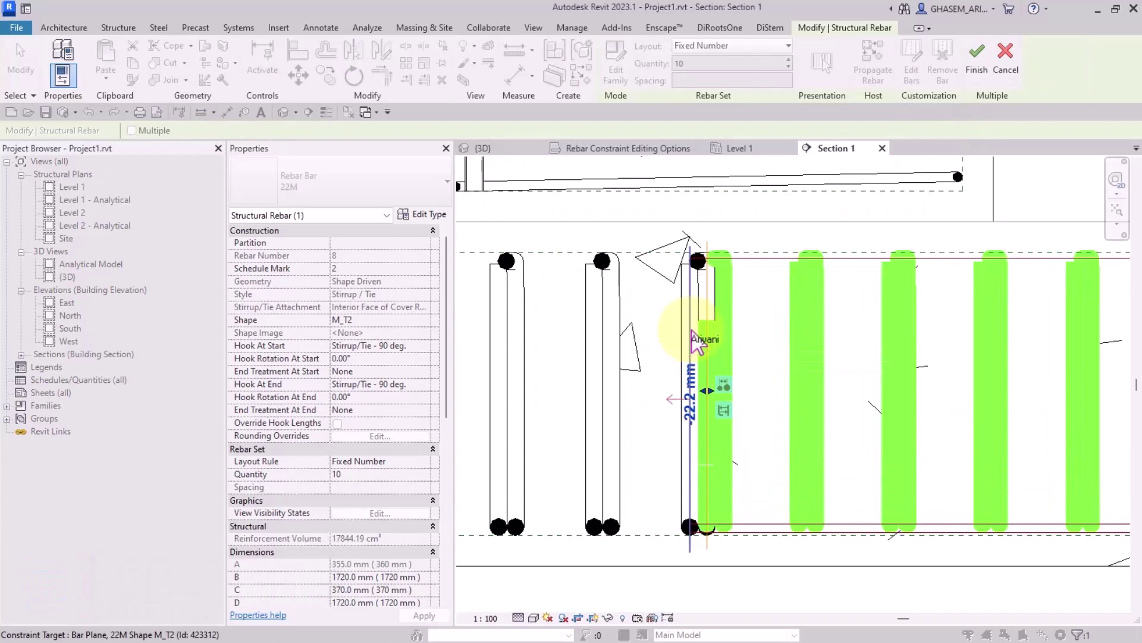
scroll(733, 394, "up", 1)
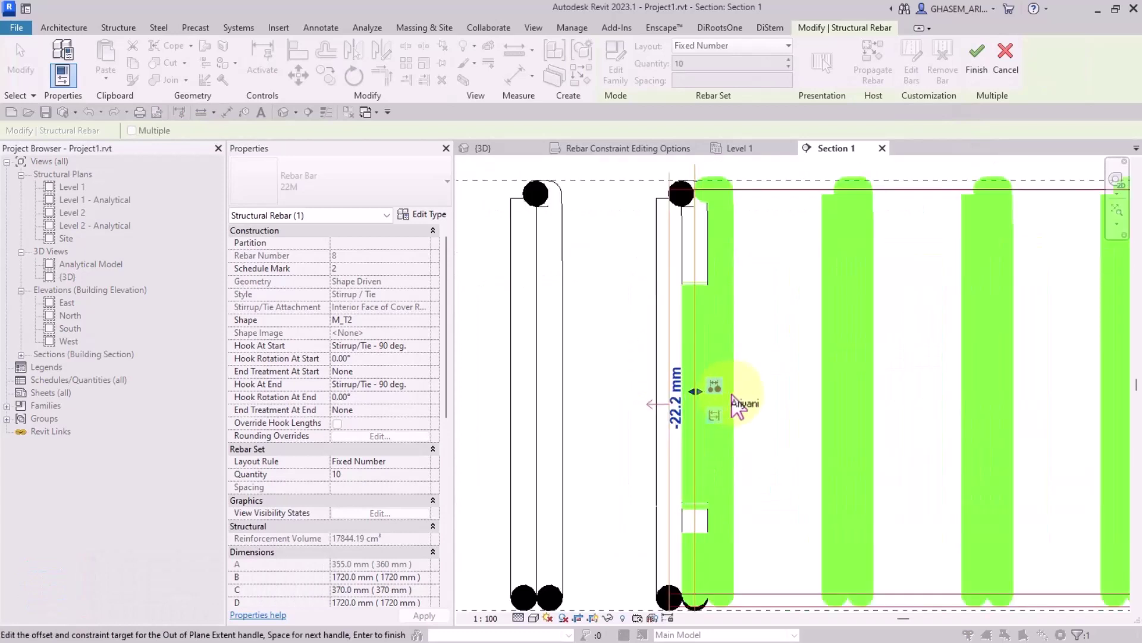
left_click(685, 422)
key("Return")
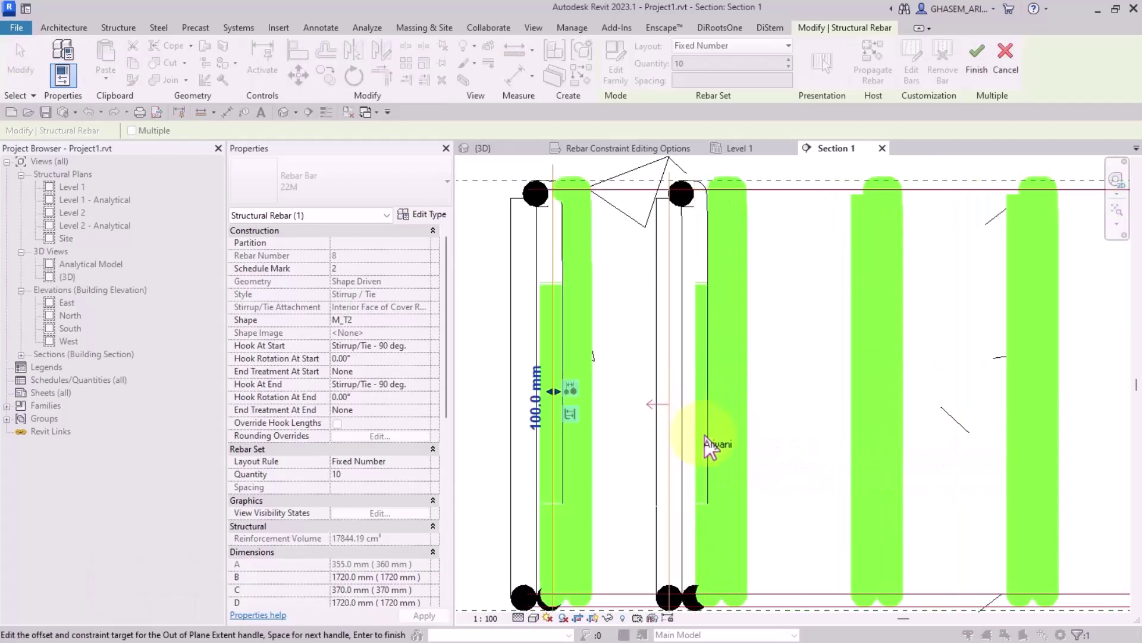
scroll(708, 444, "down", 1)
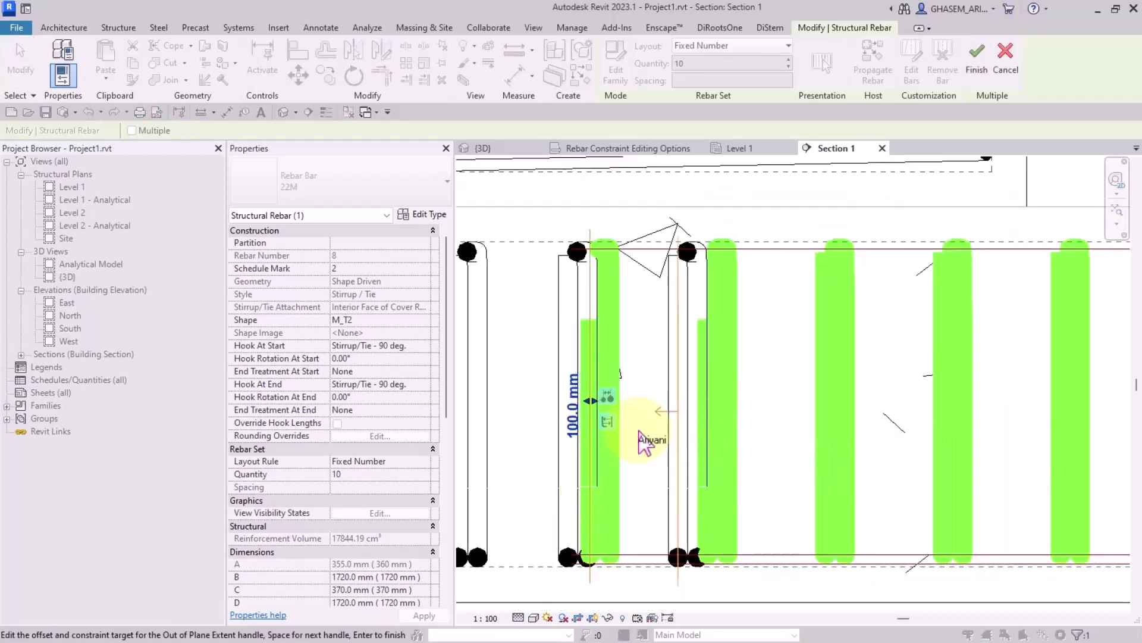
left_click(575, 424)
key("Return")
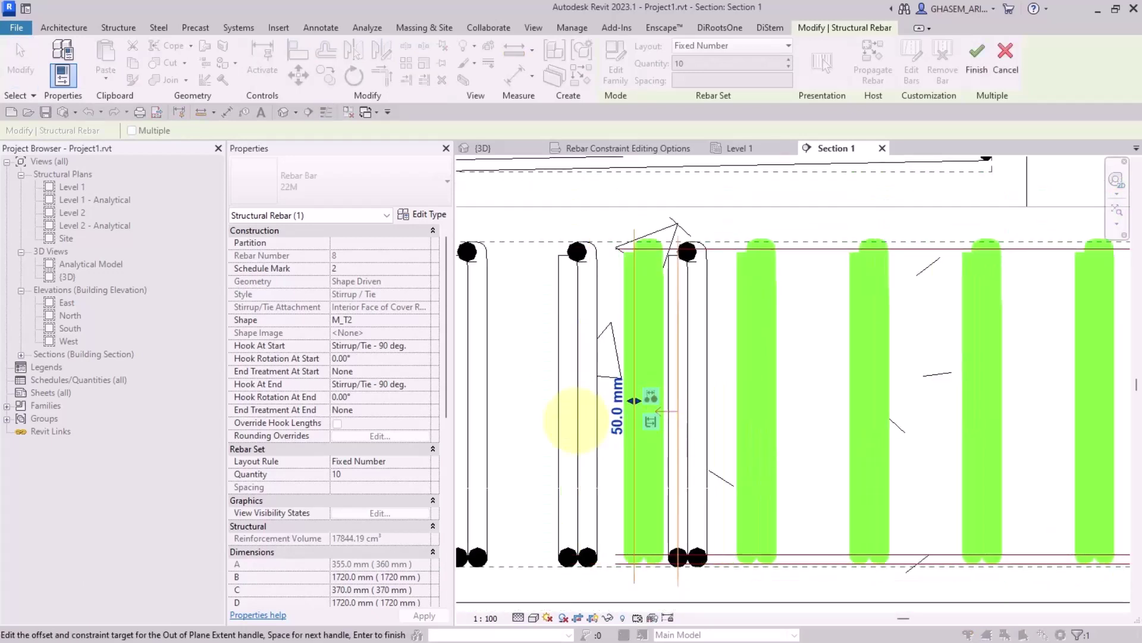
left_click(617, 425)
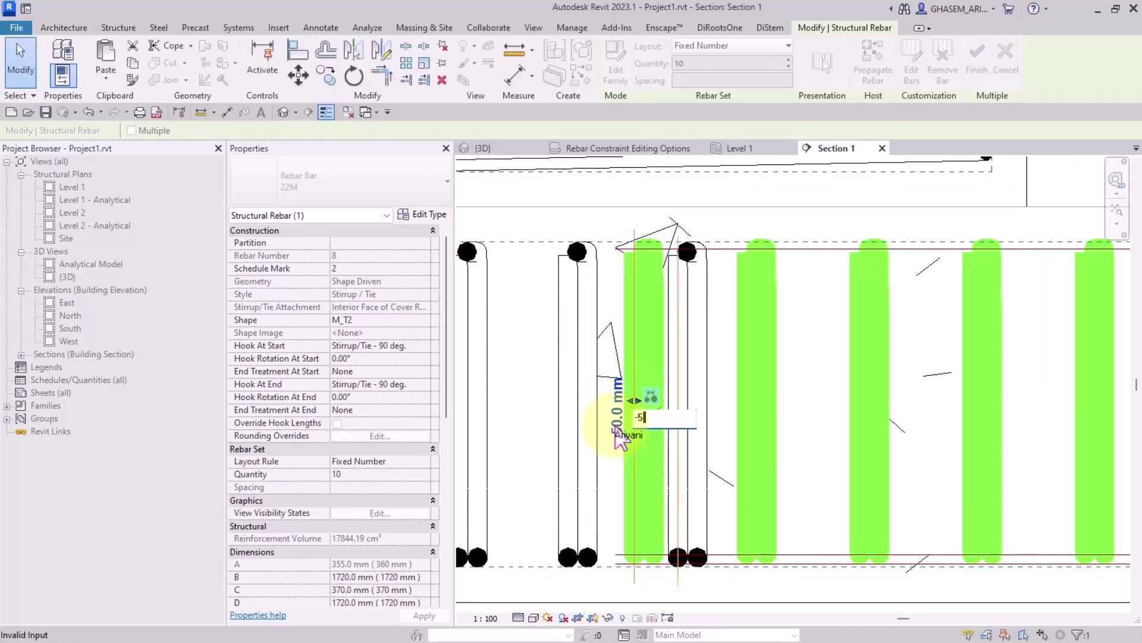
type("-50")
key("Return")
left_click(708, 408)
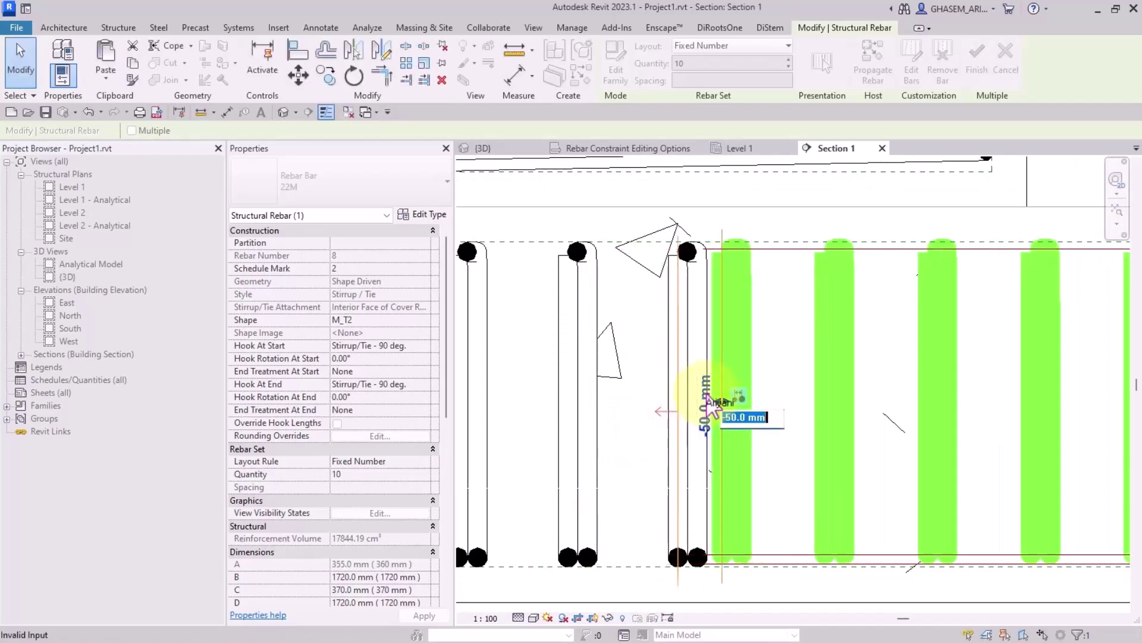
key("Return")
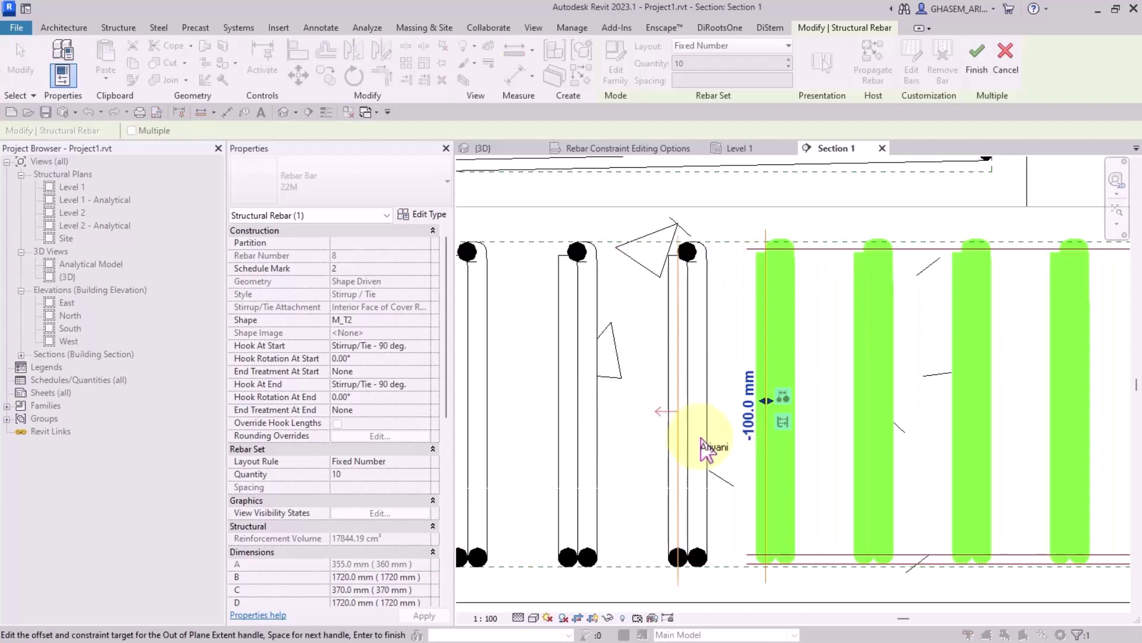
Measure the offset as clear distance, showing -77.8 mm, and finish the constraint edit.
scroll(709, 452, "up", 1)
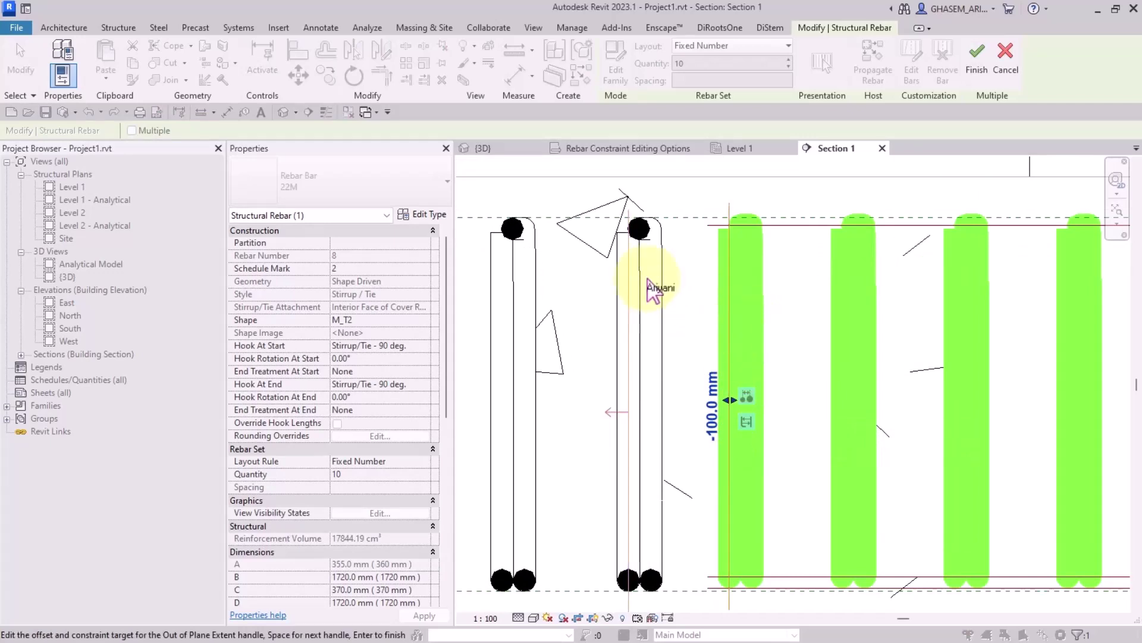
left_click(743, 421)
scroll(684, 426, "down", 2)
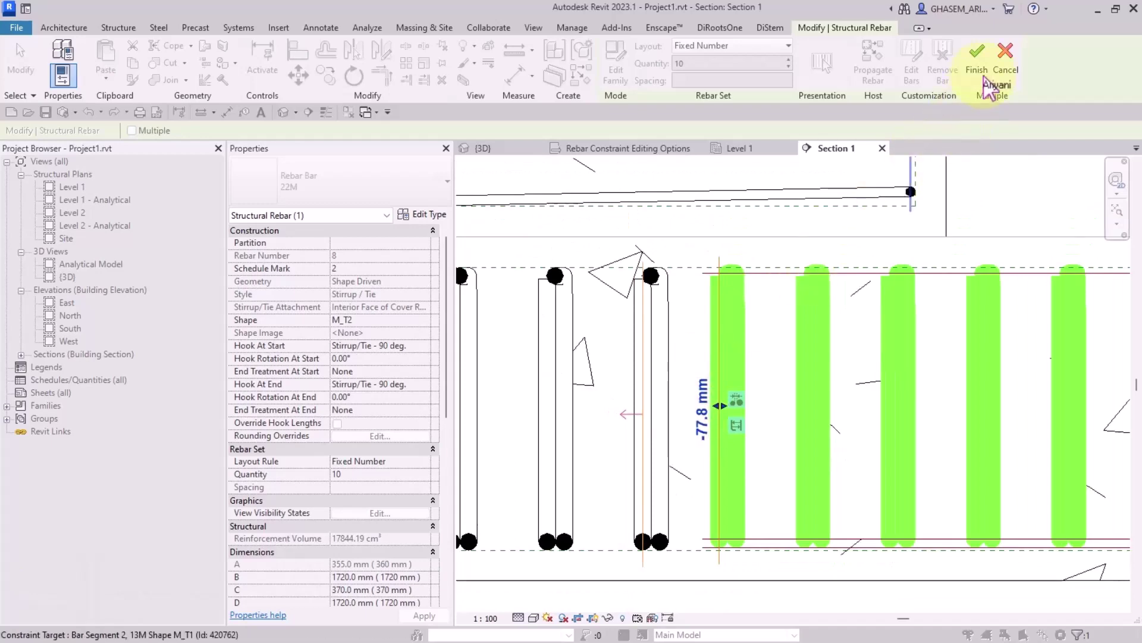
left_click(976, 62)
scroll(778, 589, "down", 2)
scroll(732, 446, "up", 1)
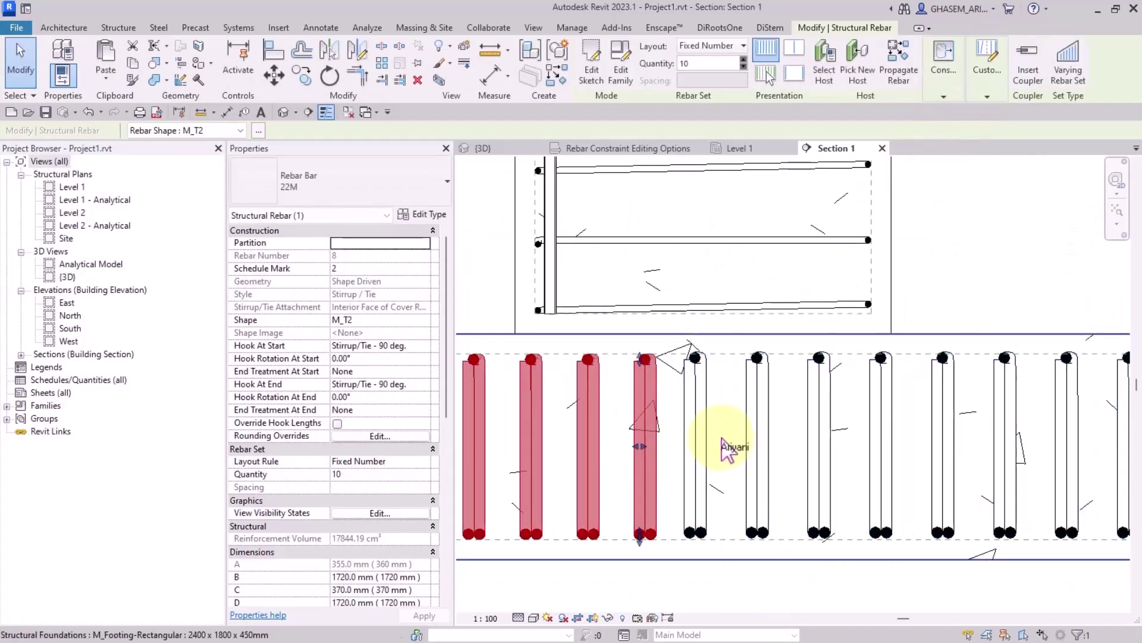
left_click_drag(708, 452, 773, 458)
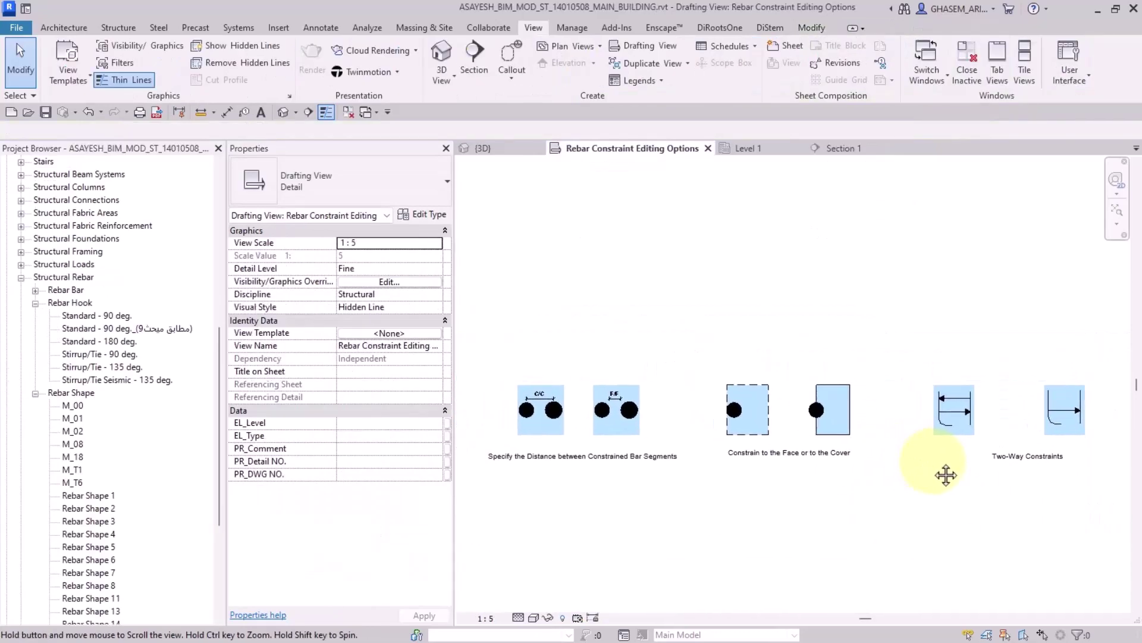
Switch to the {3D} view with Ctrl+Tab and frame the slab and column rebar.
middle_click_drag(935, 470, 971, 476)
key("ctrl+Tab")
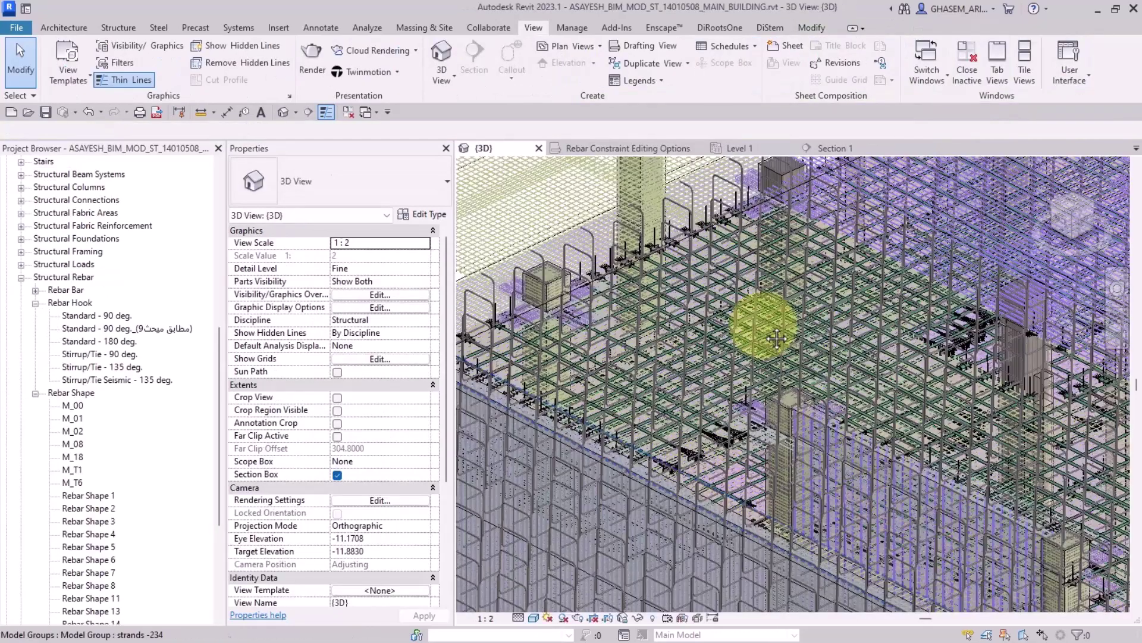
middle_click_drag(777, 339, 738, 241)
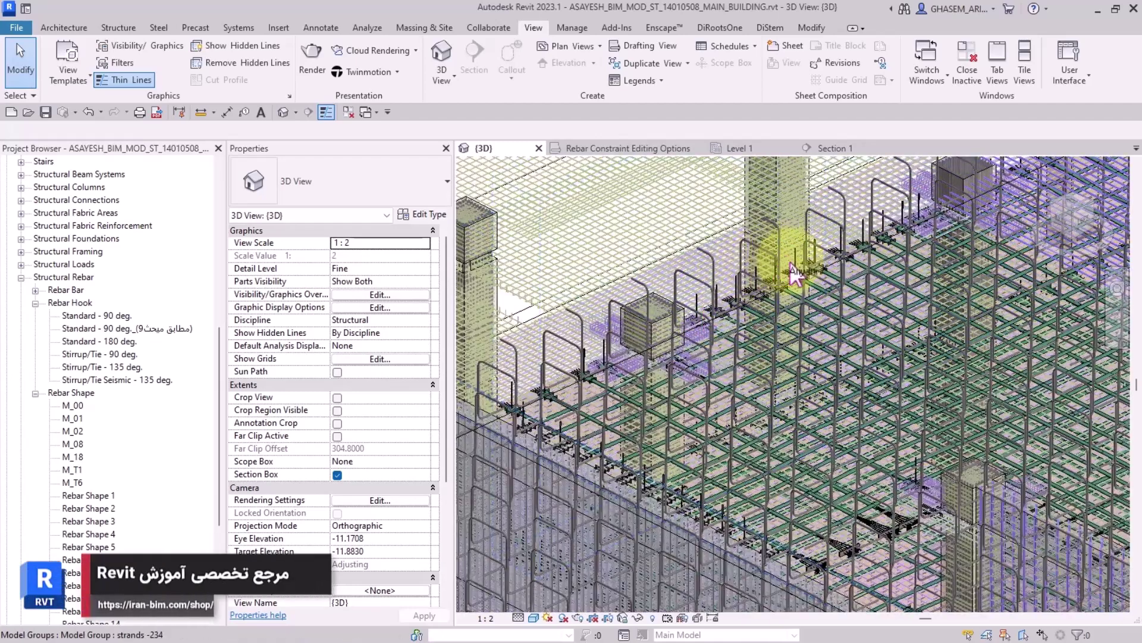
scroll(741, 208, "up", 2)
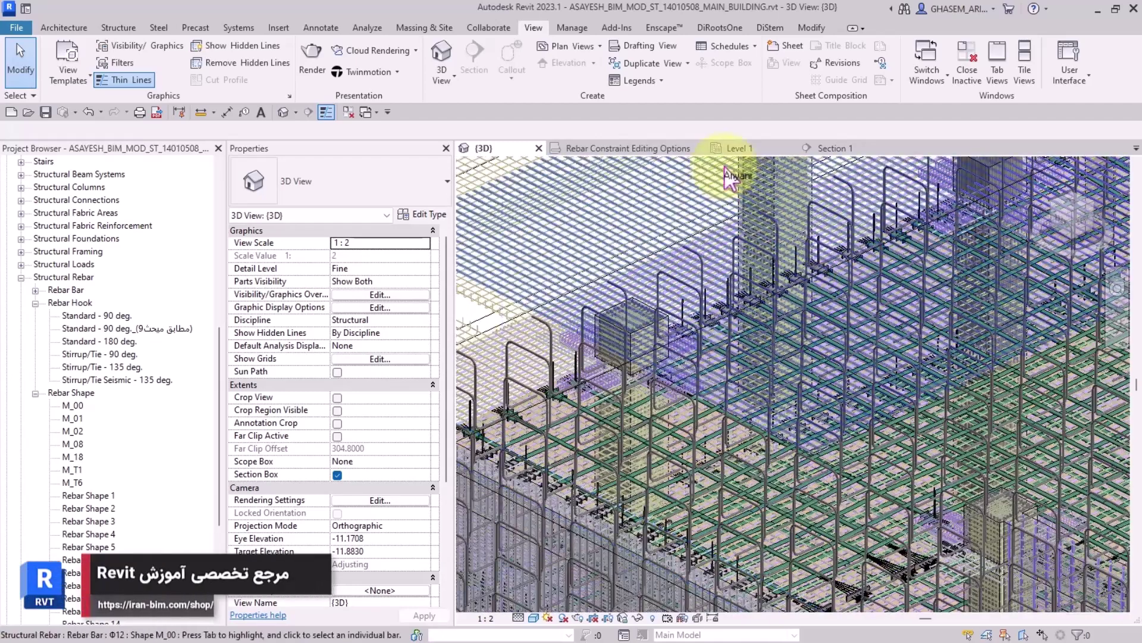